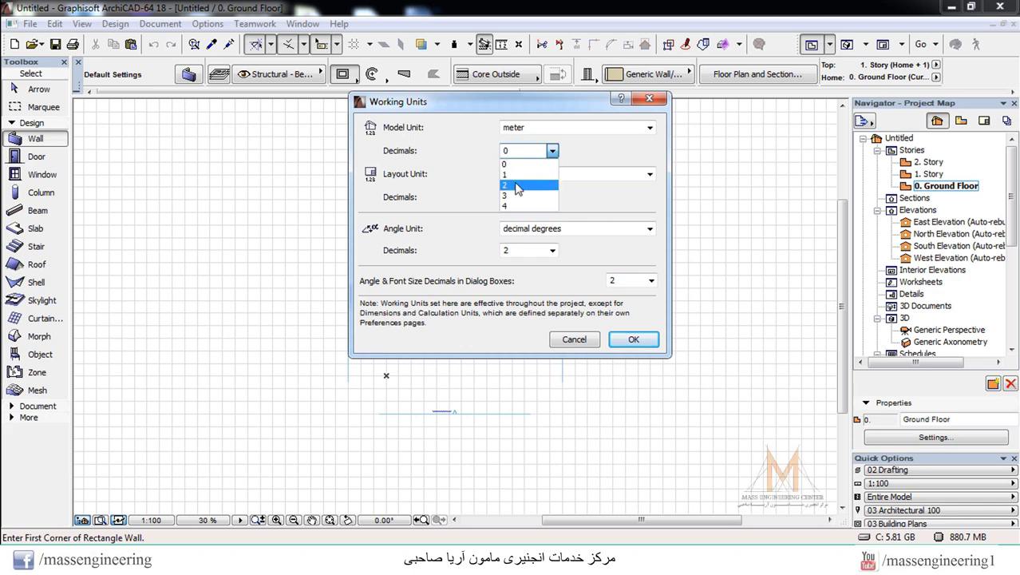
Set the model unit to 2 decimals and the layout unit to meter with 2 decimals
click(516, 187)
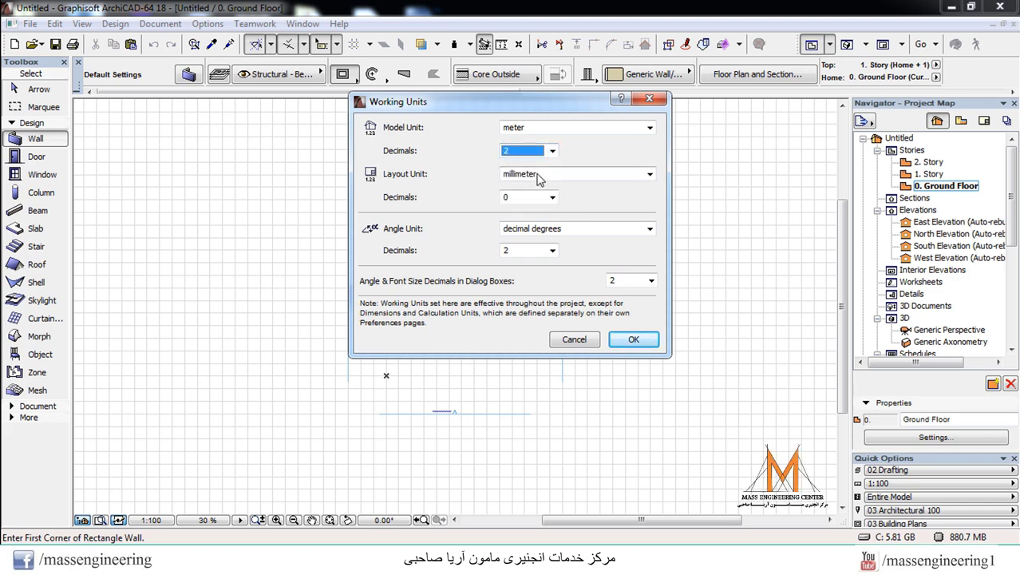
click(513, 177)
click(513, 178)
click(515, 180)
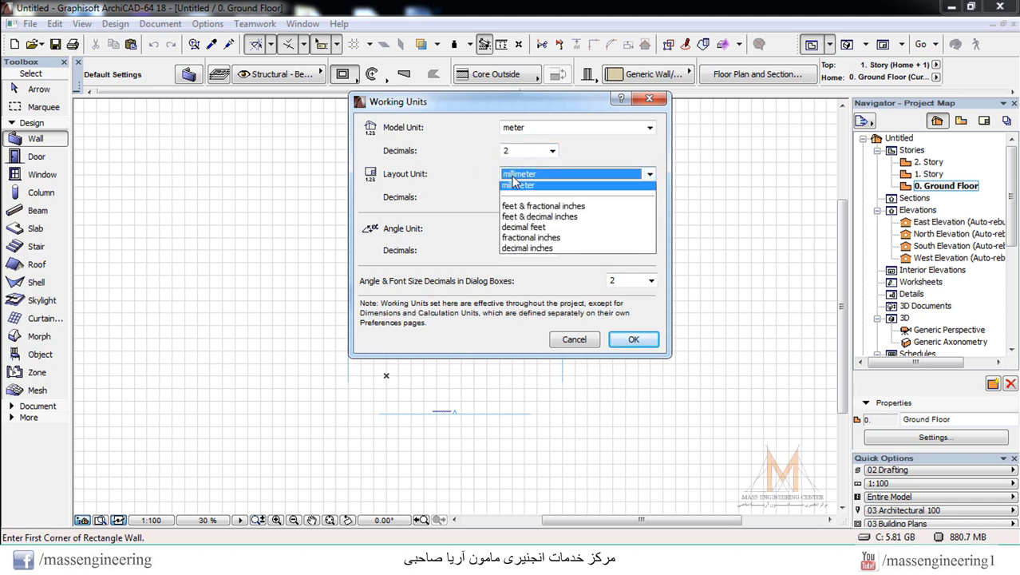
click(512, 187)
click(519, 197)
click(515, 231)
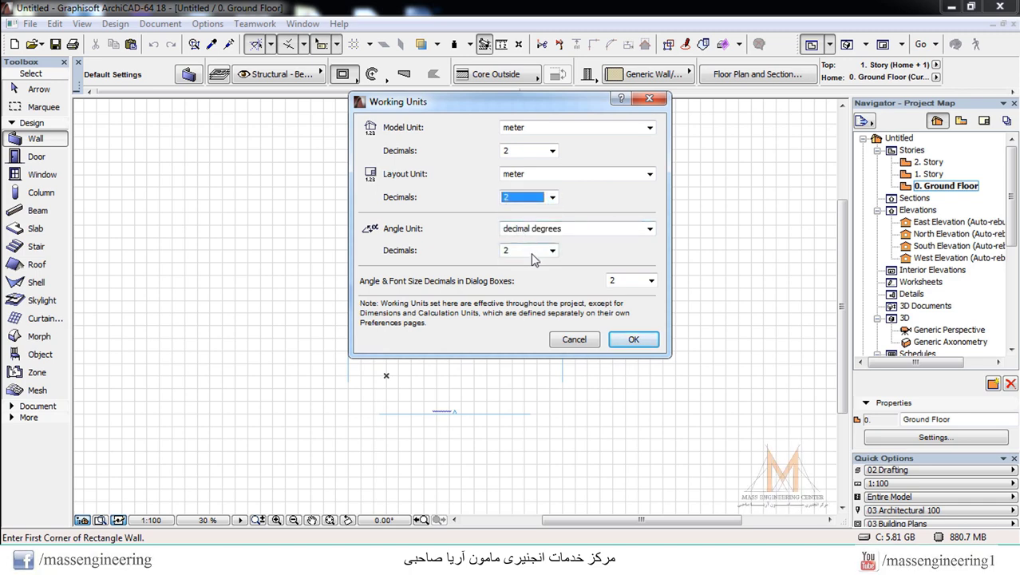
click(622, 340)
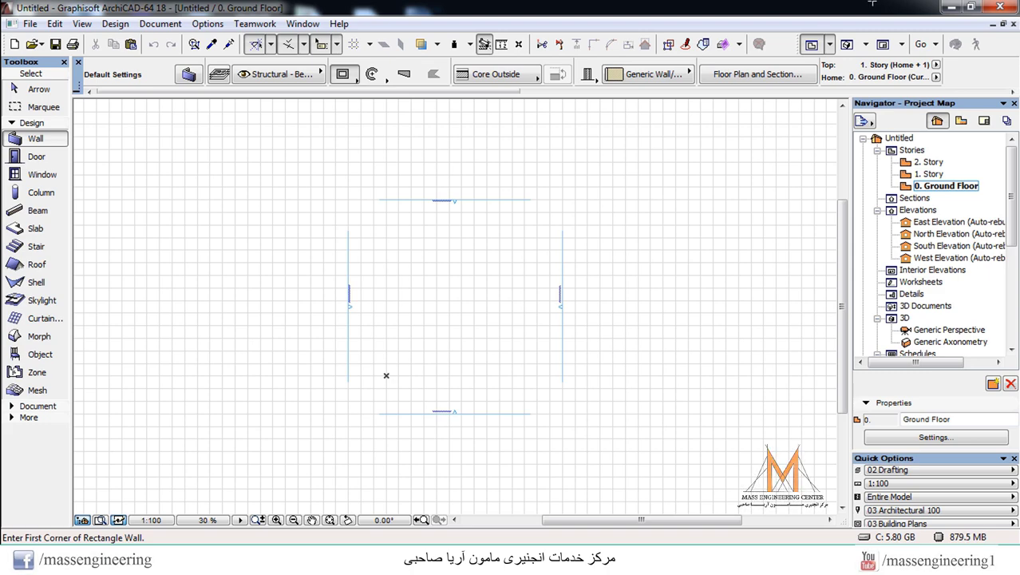
Open the story settings, rename story 0 as "First Floor" and set its height to next to 3.15
click(116, 24)
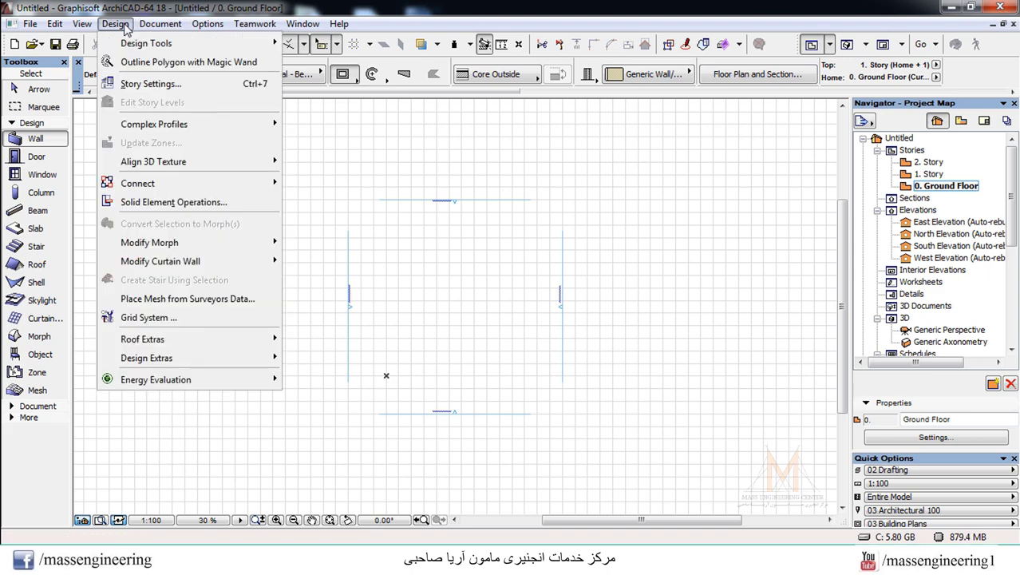
click(137, 81)
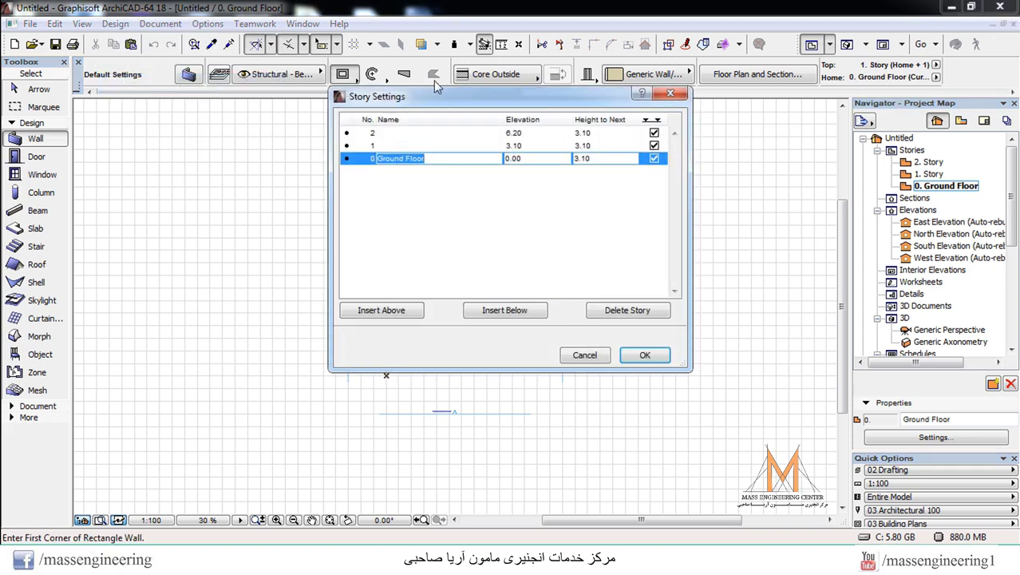
drag(444, 100, 454, 110)
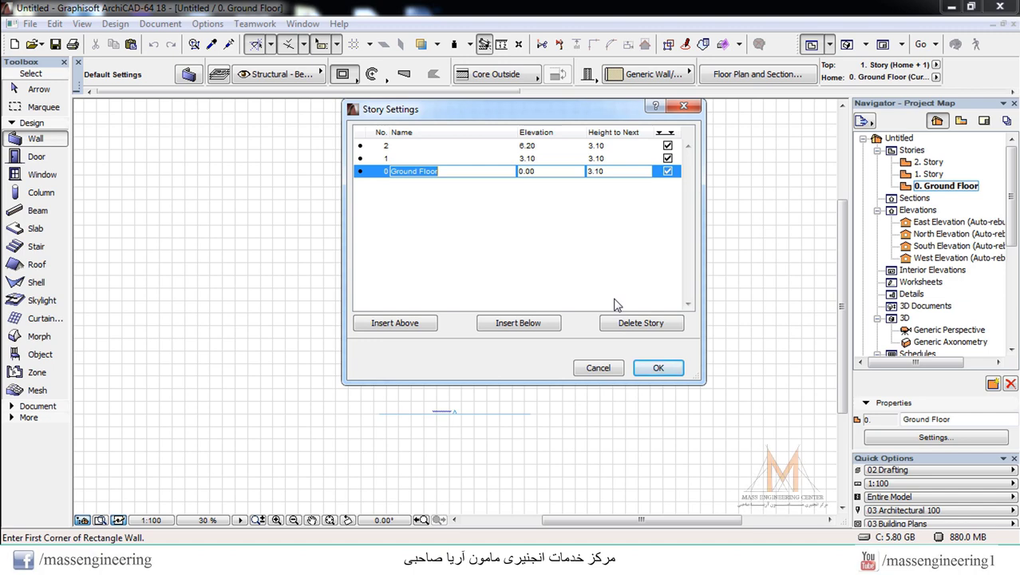
click(461, 171)
double_click(460, 170)
text(F)
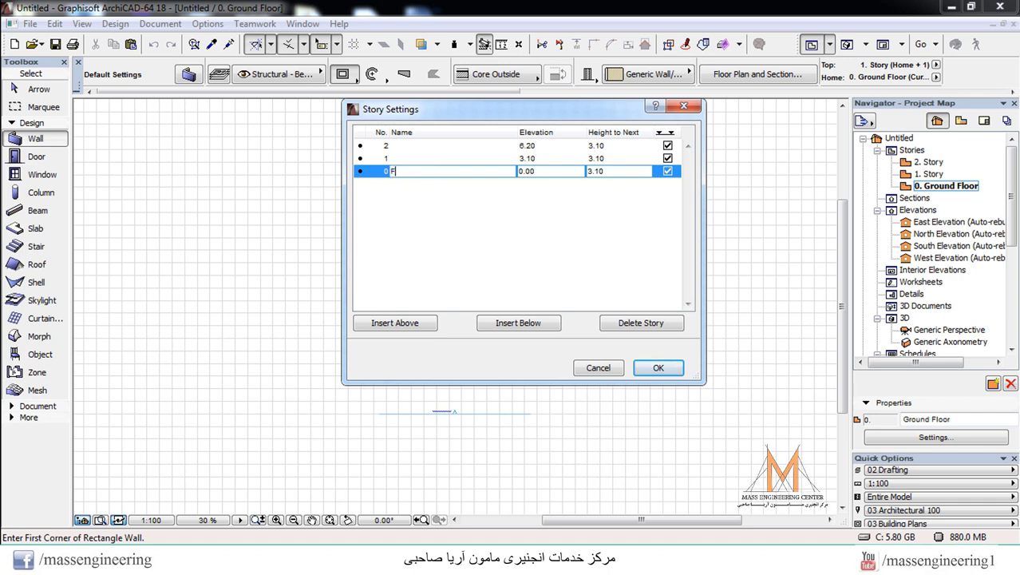
text(irst Floor)
click(611, 171)
text(3.15)
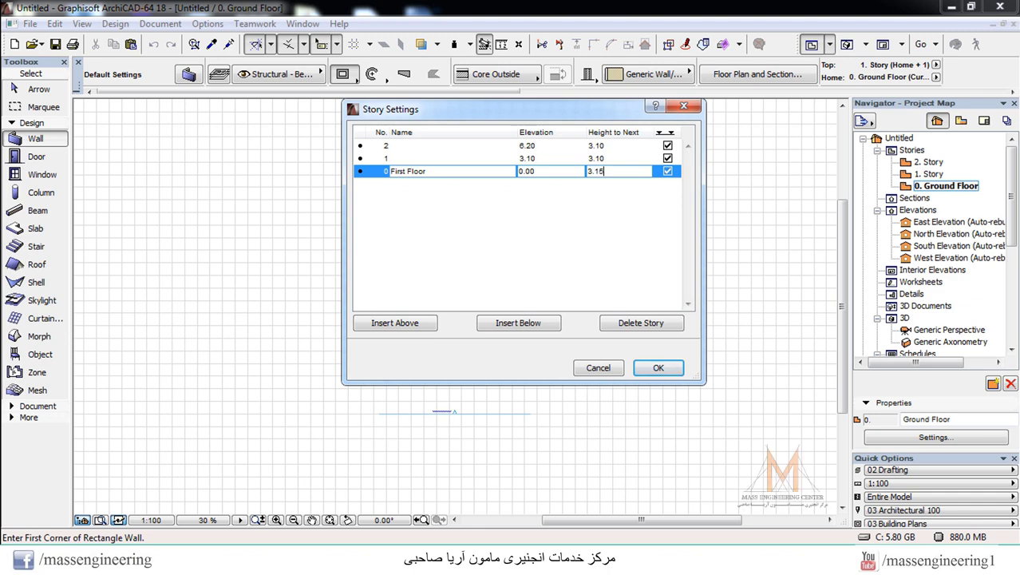
click(549, 172)
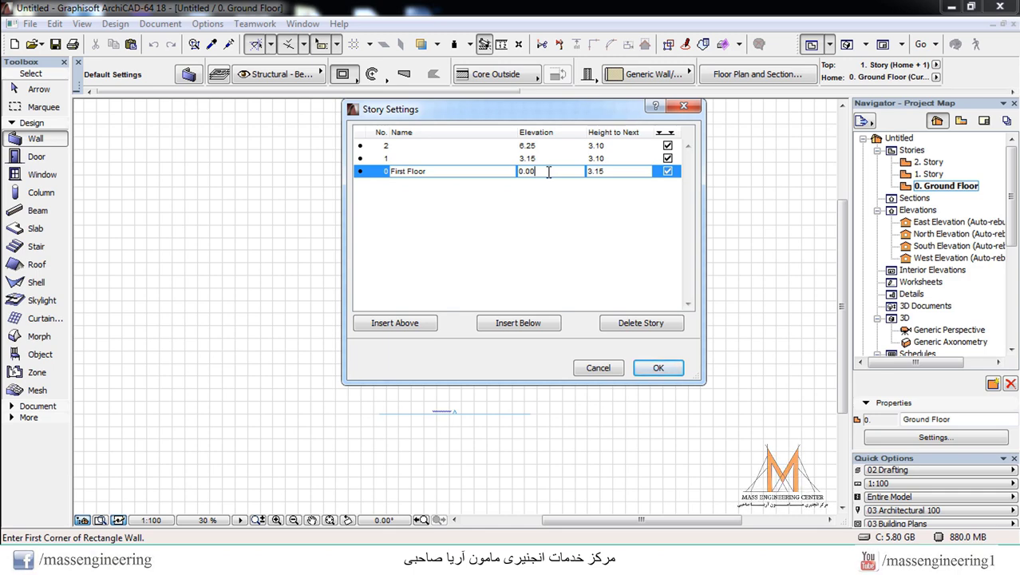
Insert a story below First Floor and delete it again
click(489, 326)
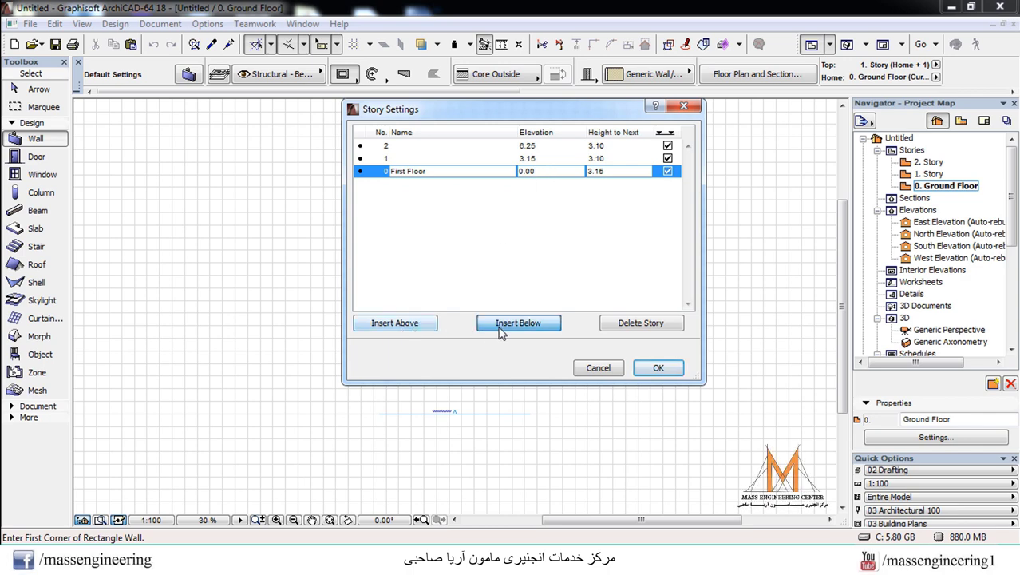
click(609, 183)
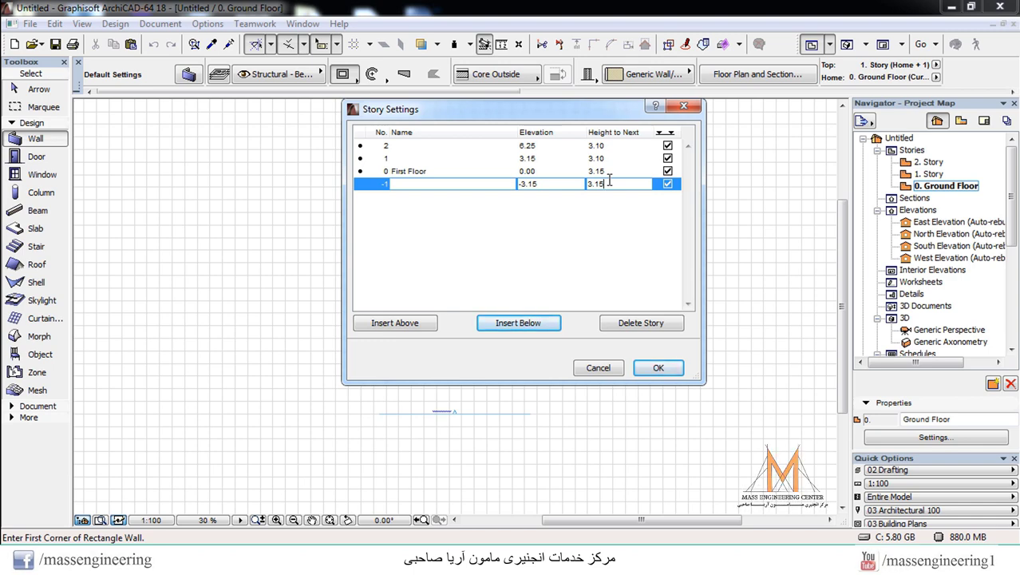
click(553, 182)
click(650, 323)
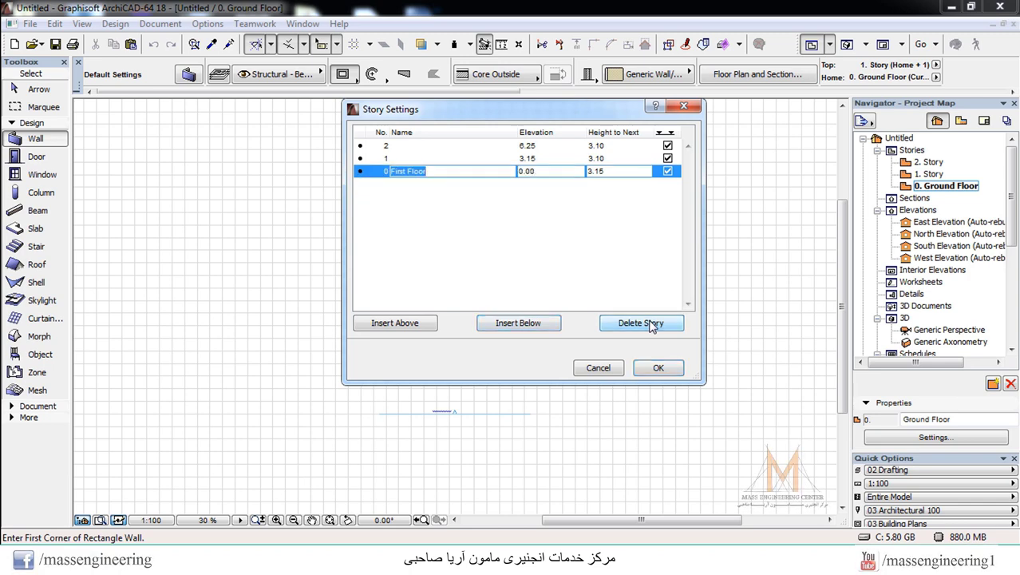
Name story 1 "Second Floor" and story 2 "Third Floor"
click(432, 159)
text(S)
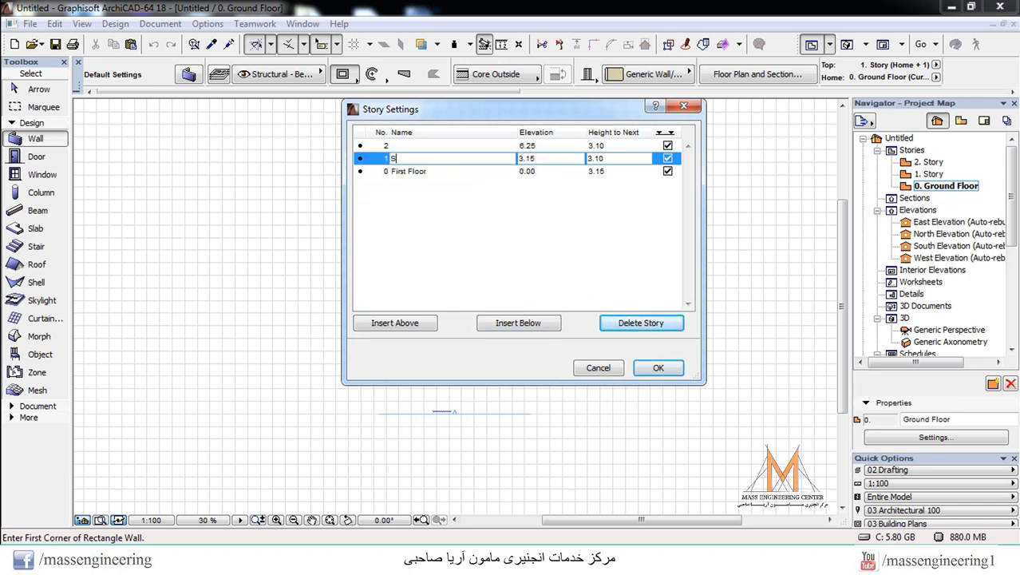
text(econd Floor)
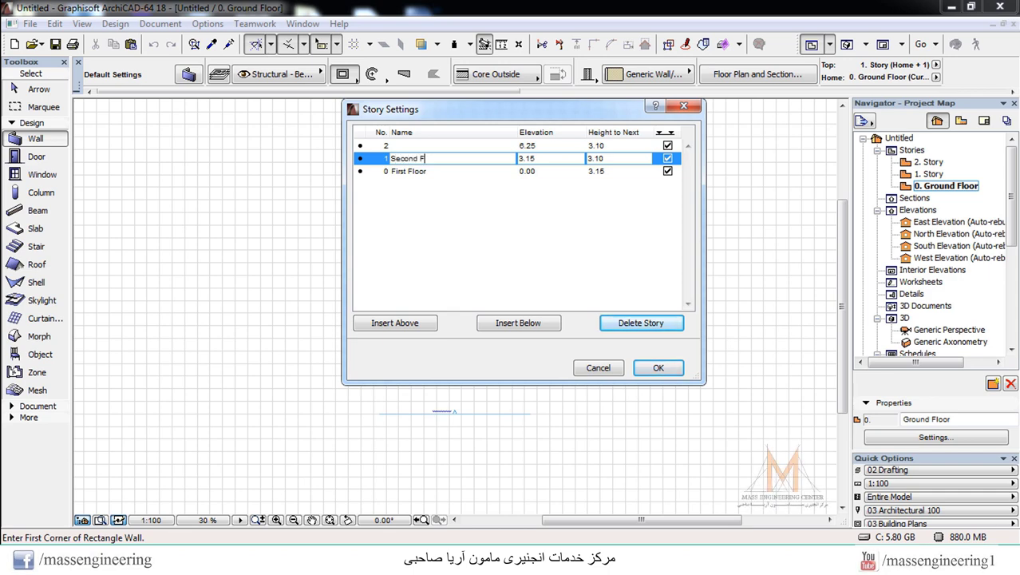
click(454, 146)
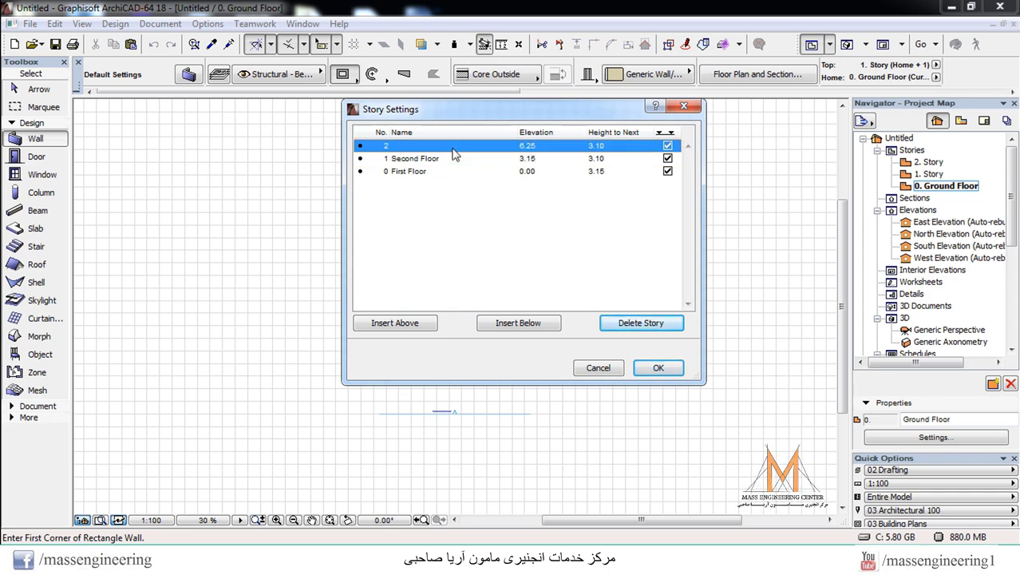
text(Third Flo)
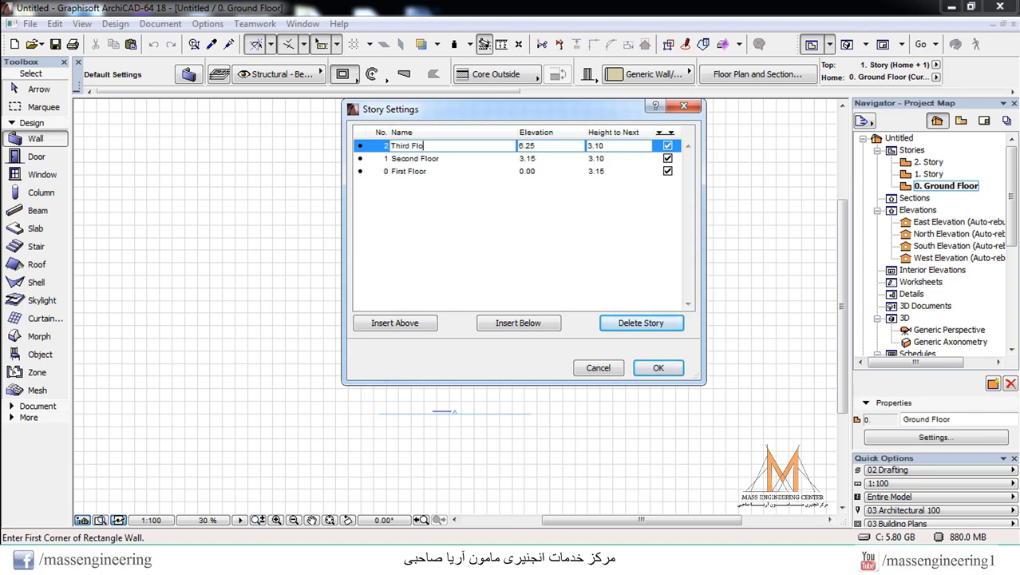
key(BackSpace)
text(oor)
Insert a story above Third Floor and name it "Box Up"
click(421, 331)
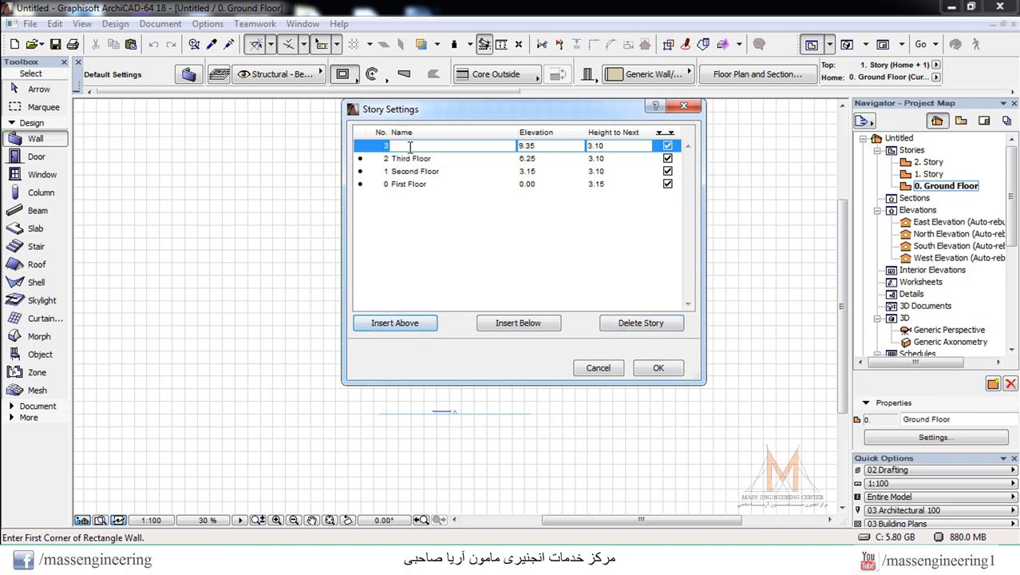
text(Box U)
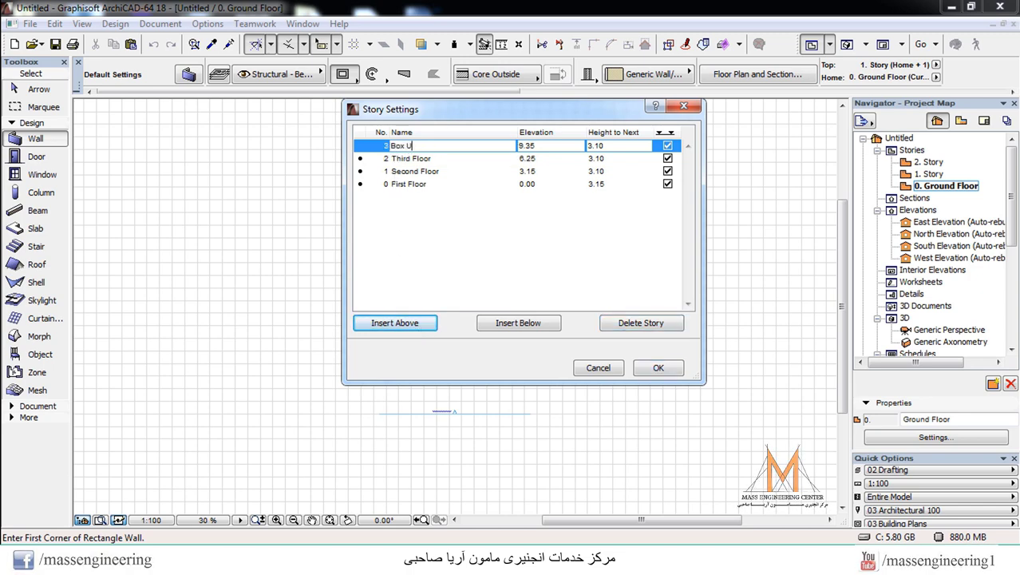
text(p)
Insert a story above Box Up and name it "Water Tanker"
click(411, 321)
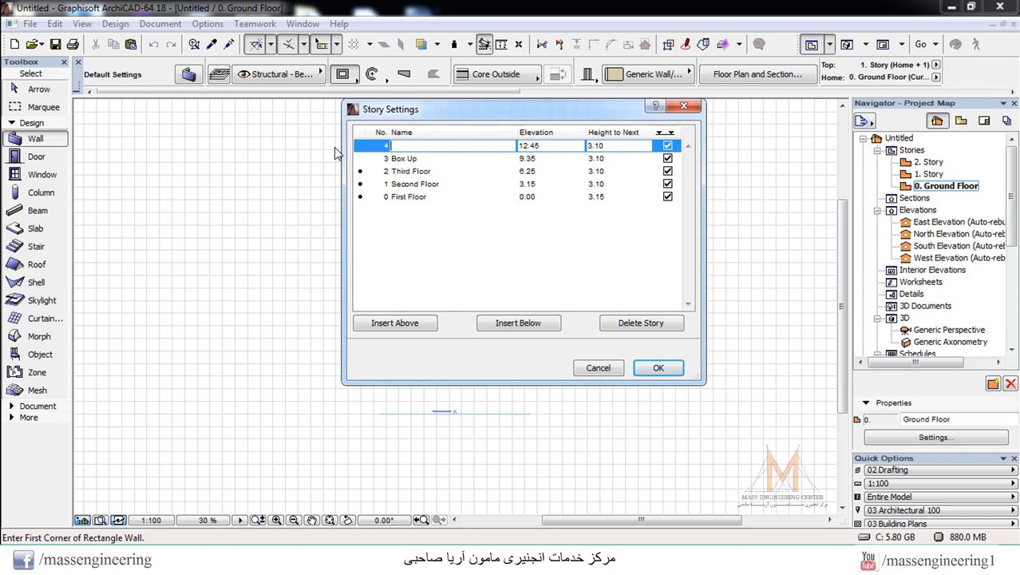
text(1.2)
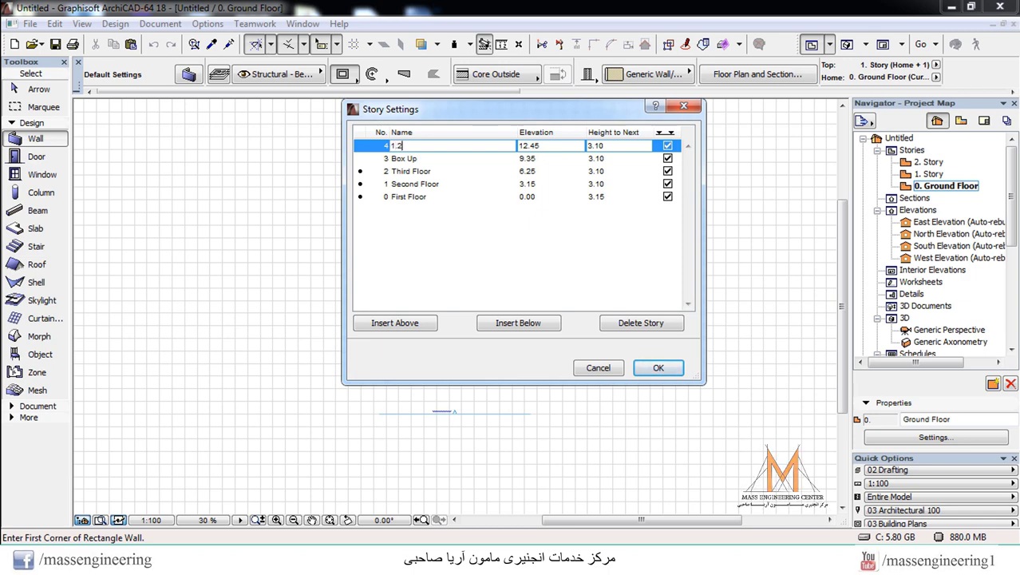
key(BackSpace)
key(BackSpace)
key(BackSpace)
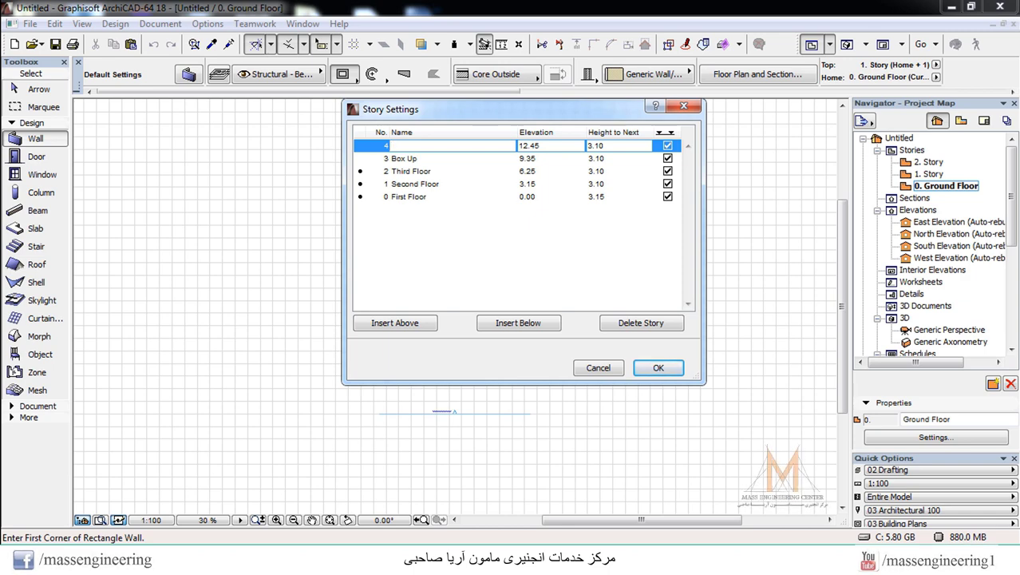
text(Water T)
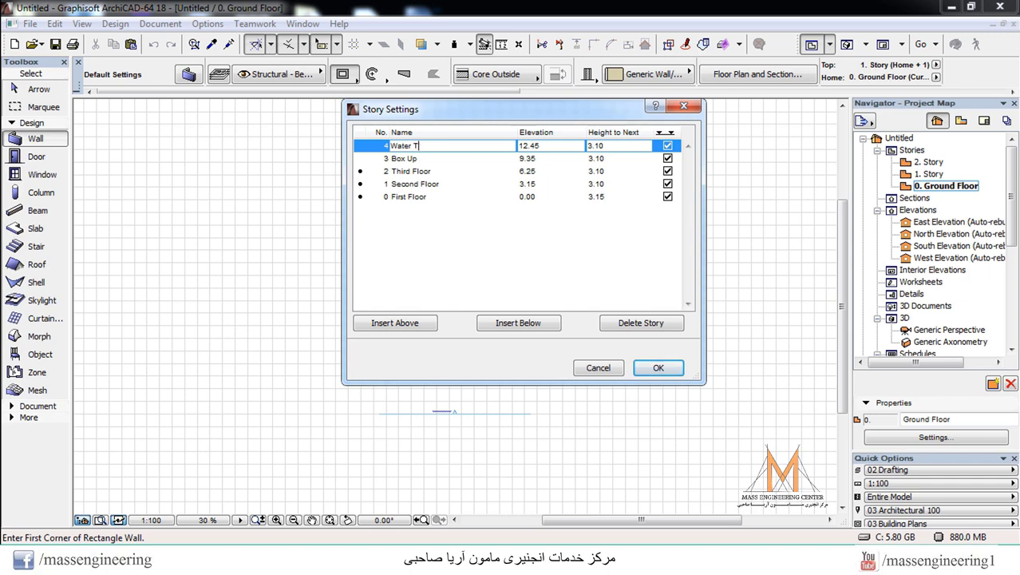
text(anker)
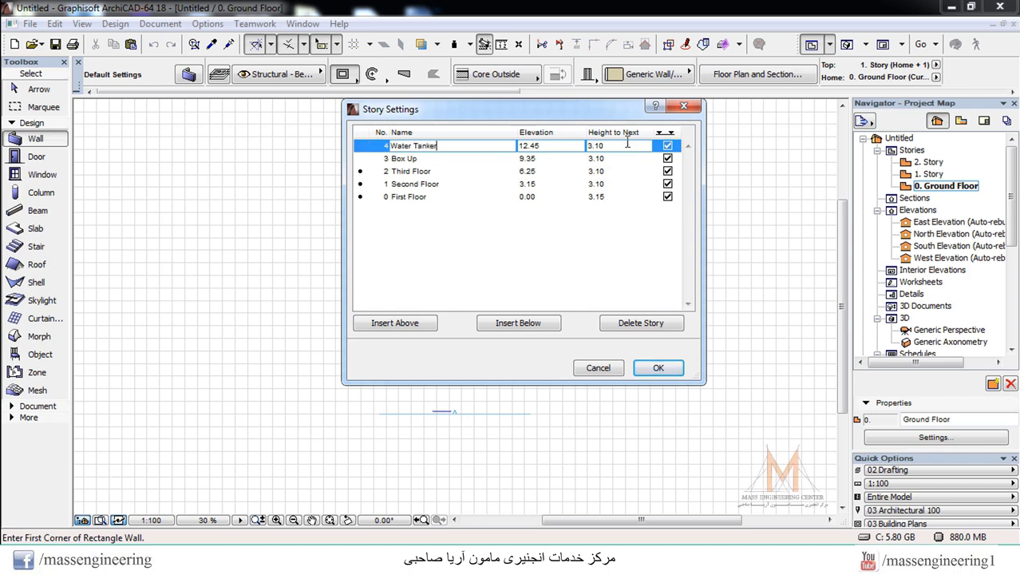
Set the height to next of Second Floor and Third Floor to 3.15, matching First Floor
click(603, 197)
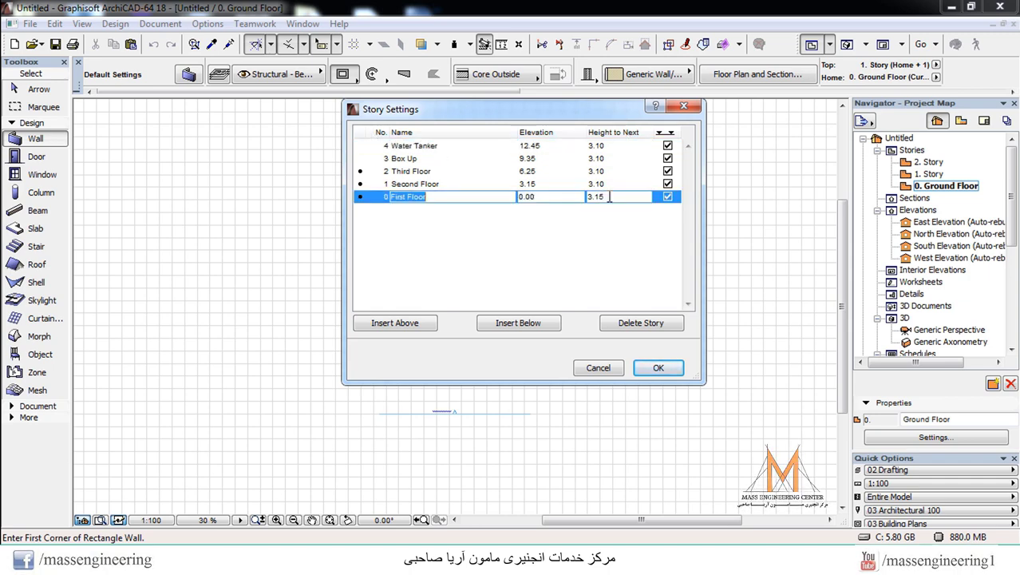
drag(603, 198, 584, 209)
click(601, 185)
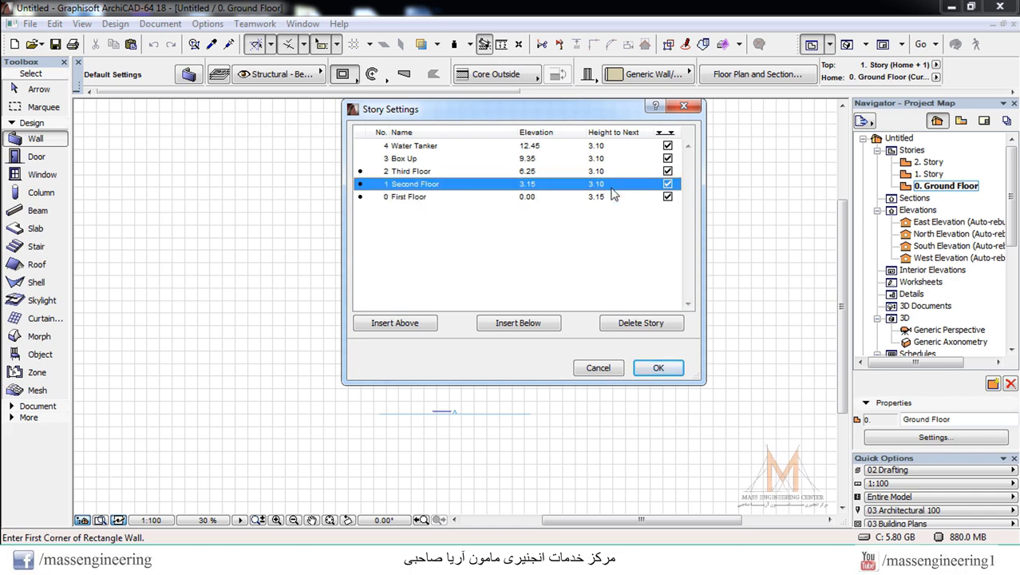
click(595, 185)
click(609, 171)
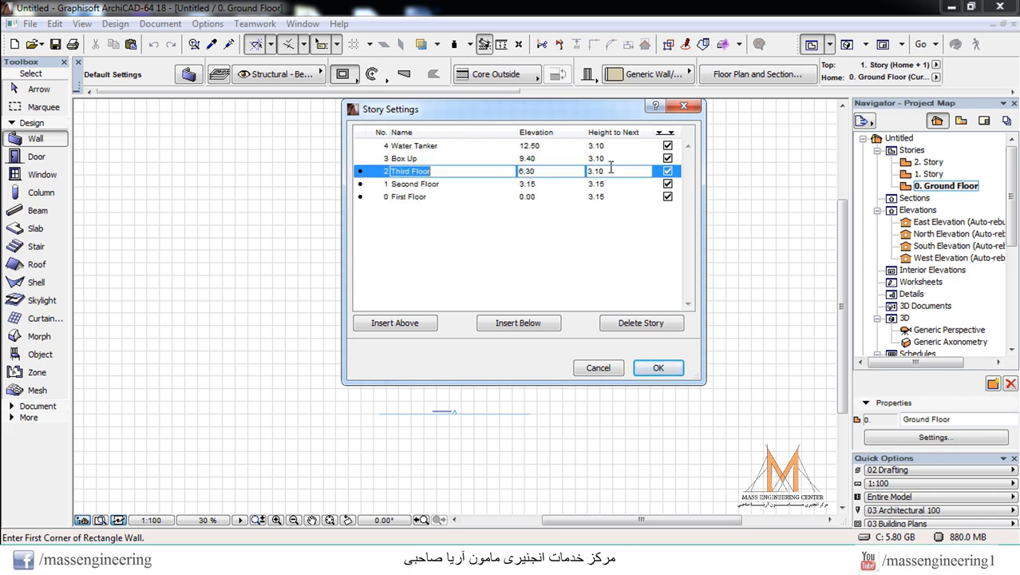
double_click(595, 171)
text(3.15)
Set the height to next of Box Up to 2.5 and of Water Tanker to 1.2, and apply the story settings
click(613, 158)
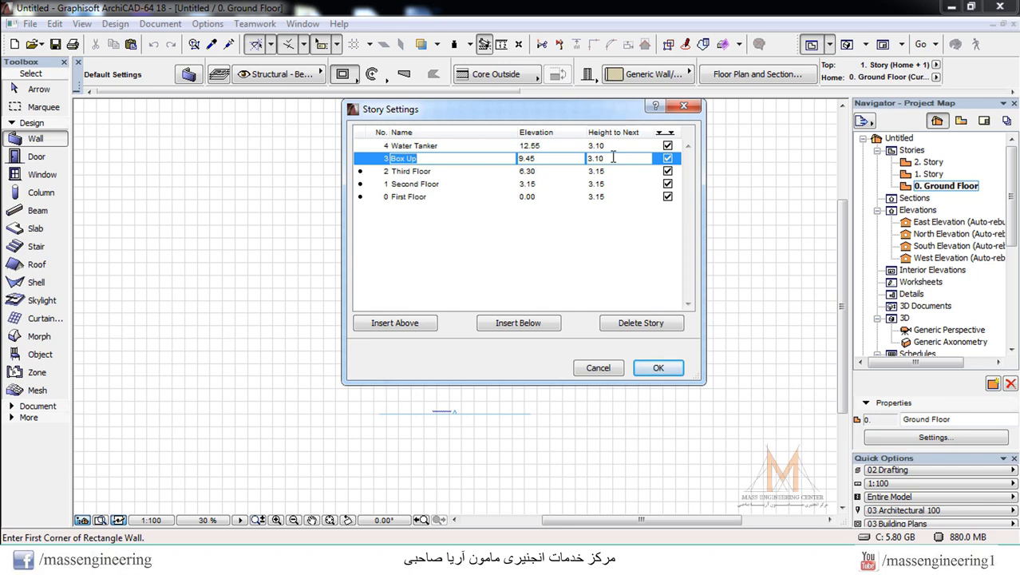
click(613, 157)
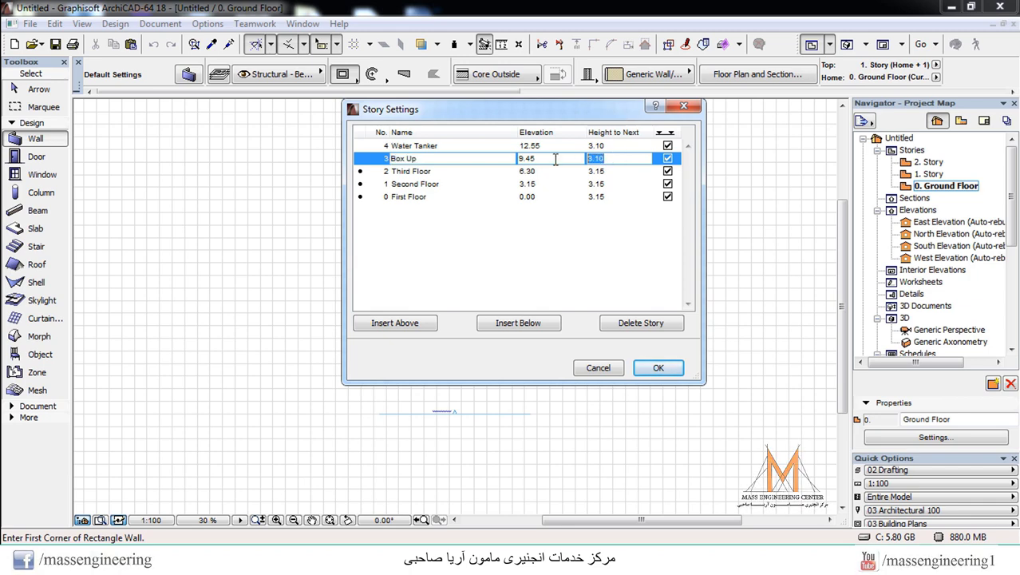
text(2.5)
click(616, 146)
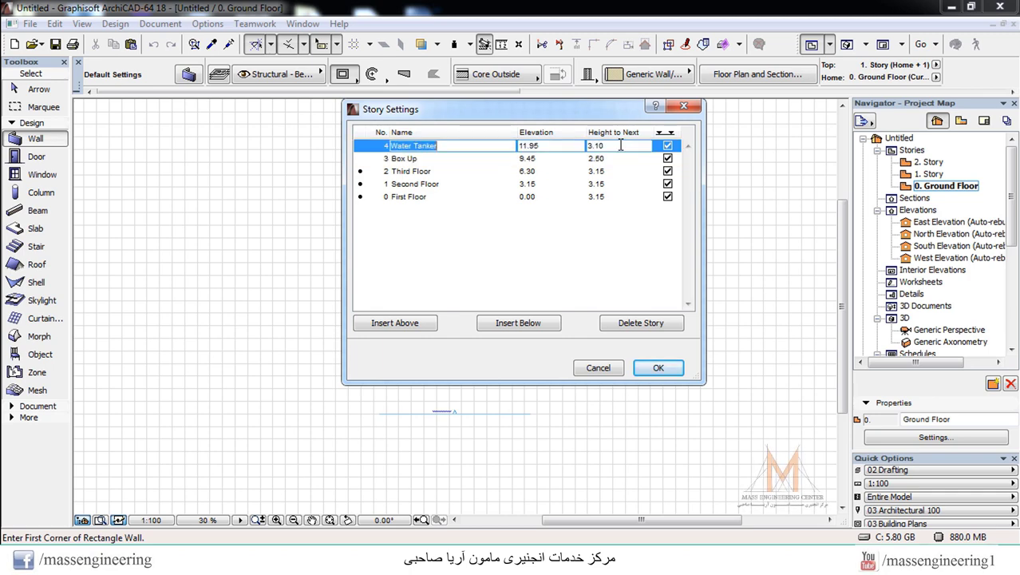
text(1.2)
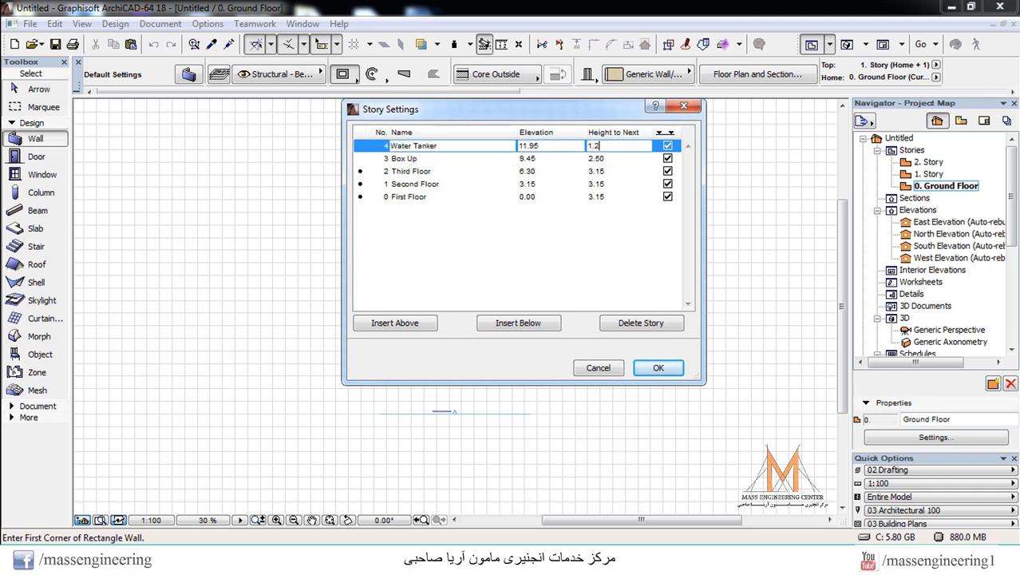
key(Tab)
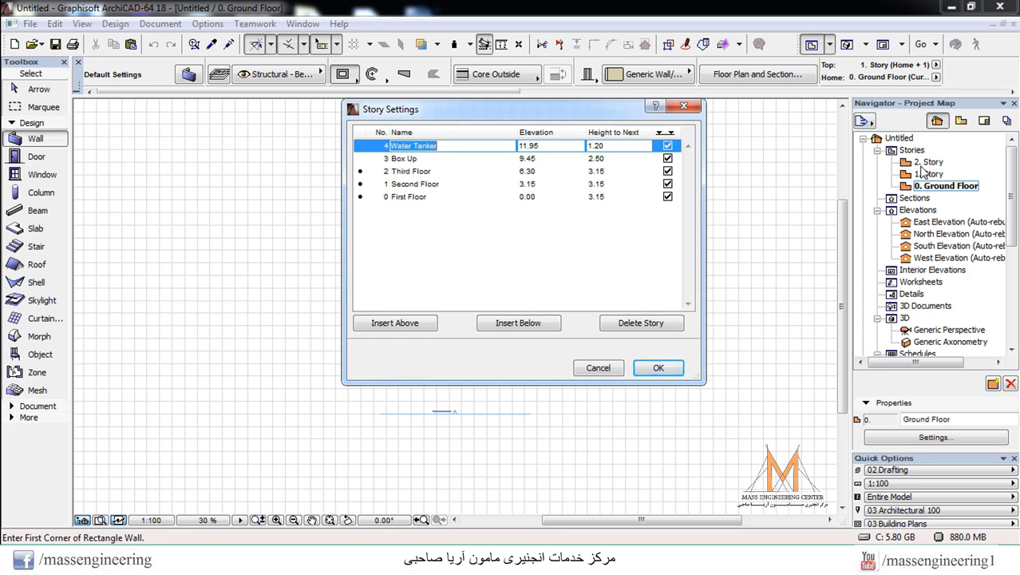
click(671, 367)
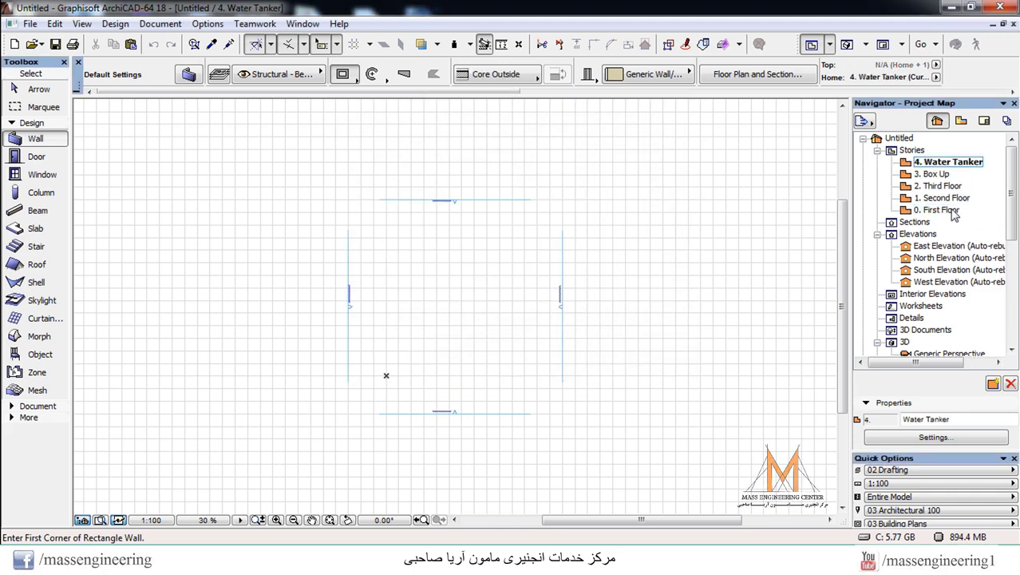
Check each story in the project map, from First Floor up to Water Tanker
click(952, 211)
click(947, 198)
click(942, 186)
click(941, 174)
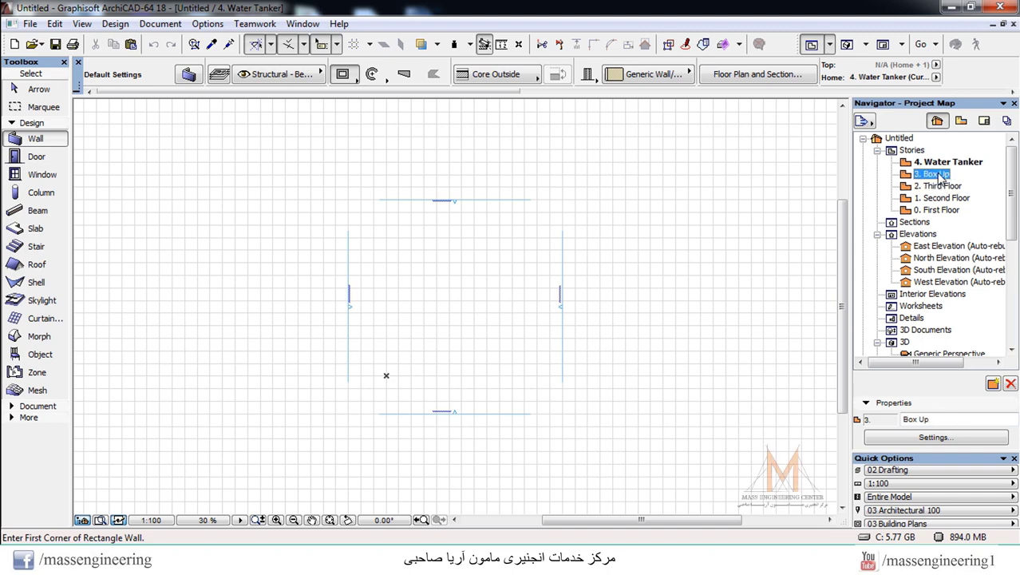
click(942, 163)
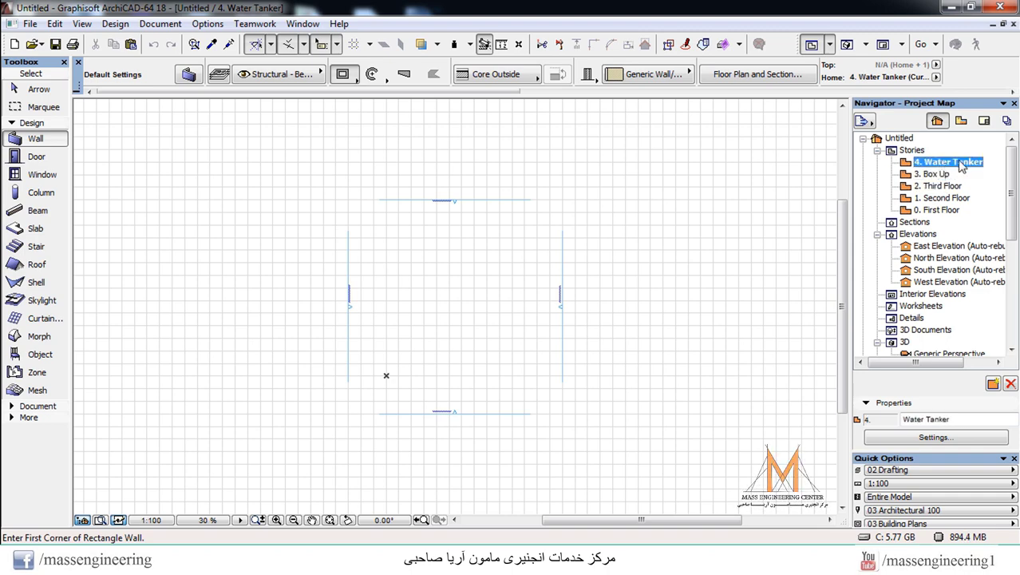
Open the floor plans of the upper stories in turn from Box Up downwards, ending with First Floor as the current story
click(940, 175)
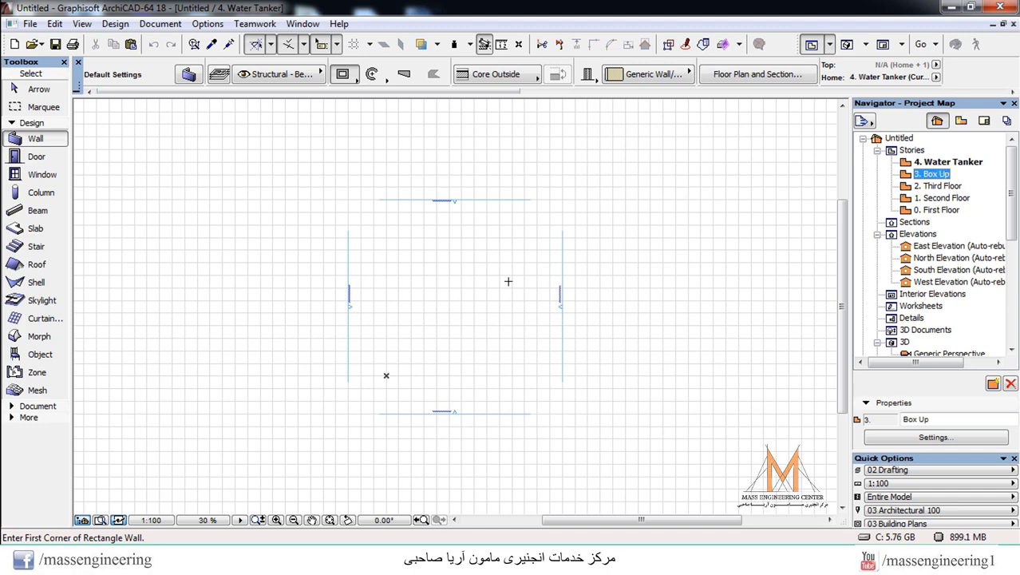
key(shift)
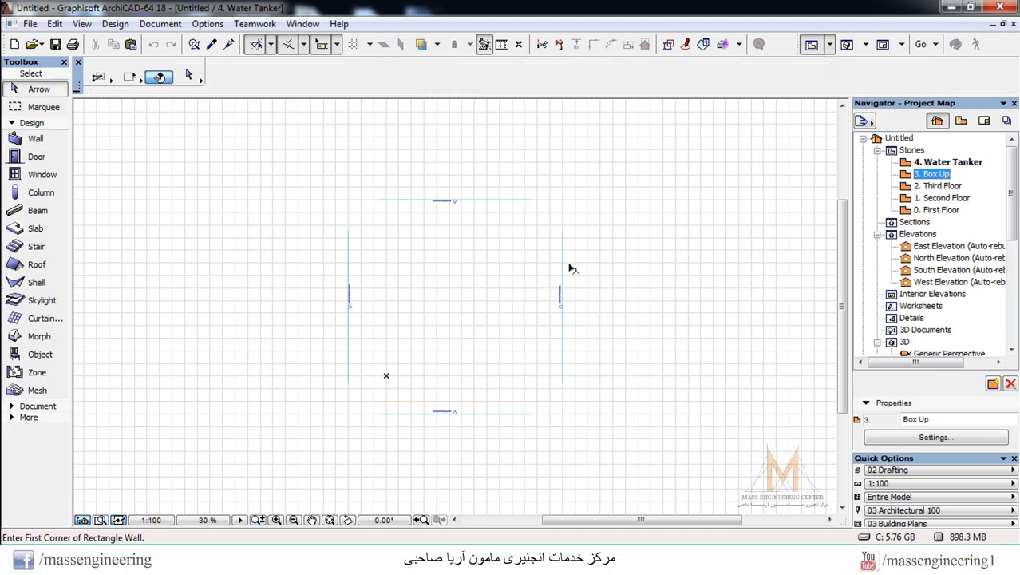
double_click(932, 175)
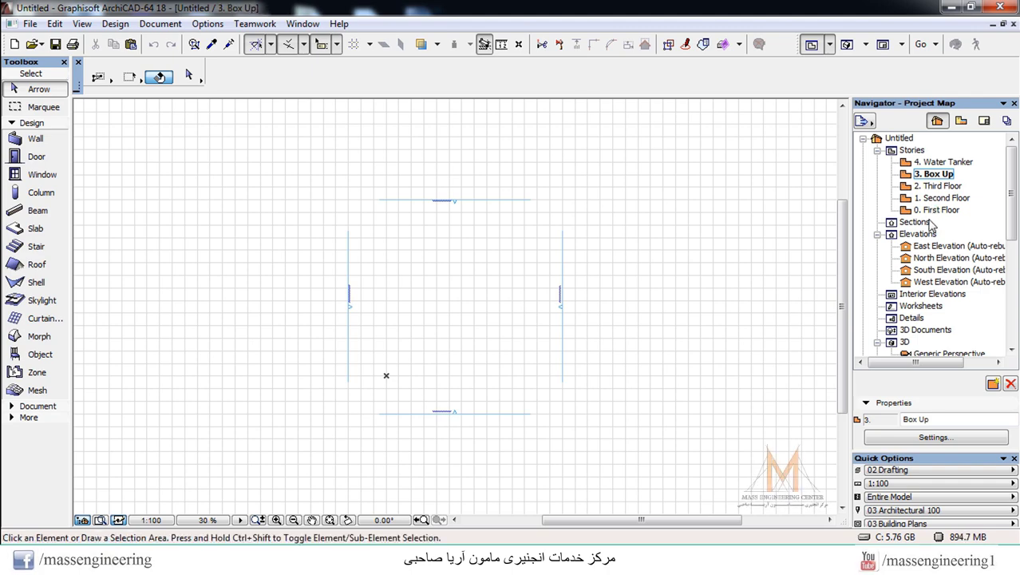
click(939, 186)
double_click(943, 198)
double_click(947, 188)
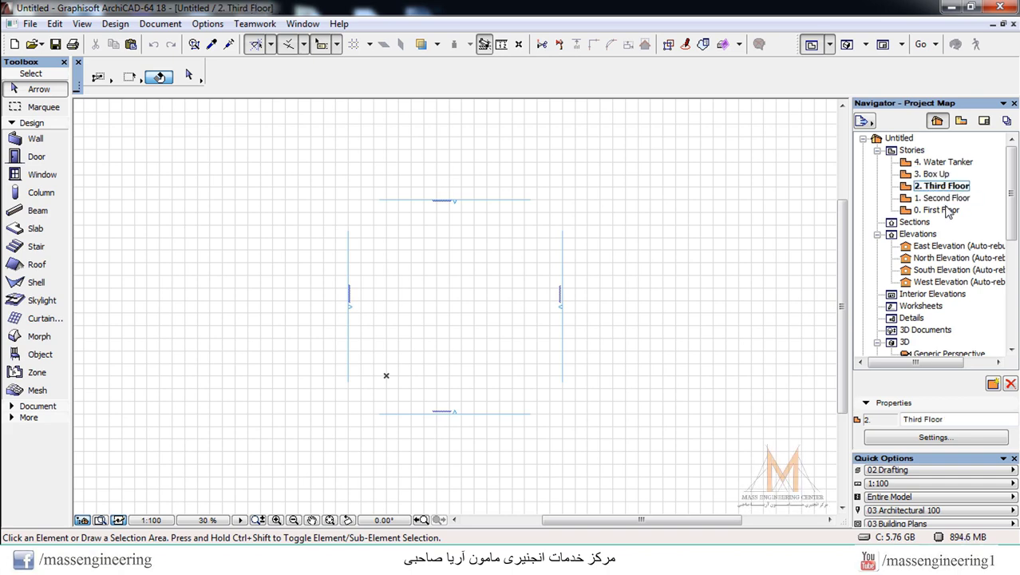
double_click(940, 213)
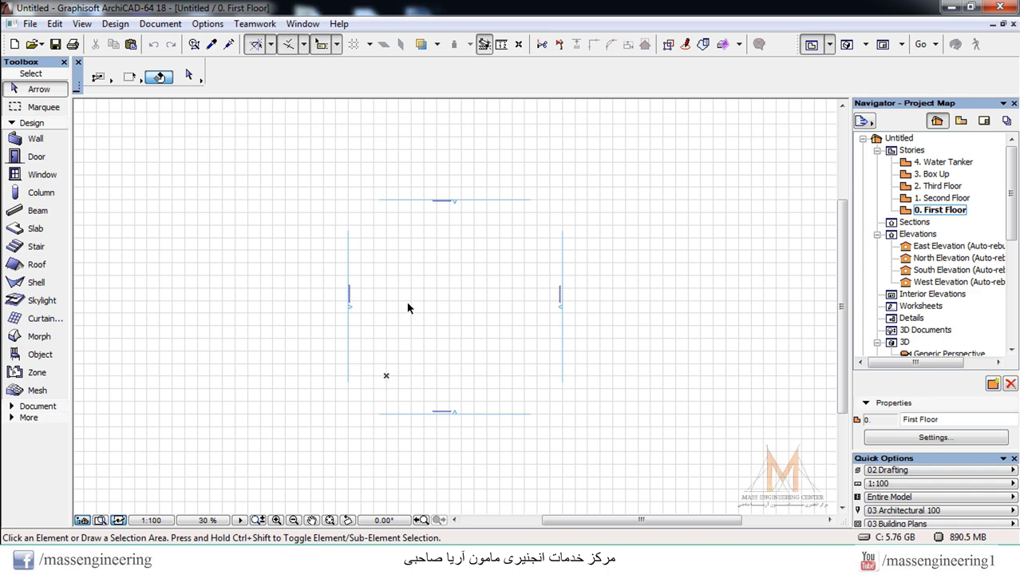
Open the default settings of the Slab tool, switch to the basic structure and set the slab thickness to 0.75
double_click(35, 230)
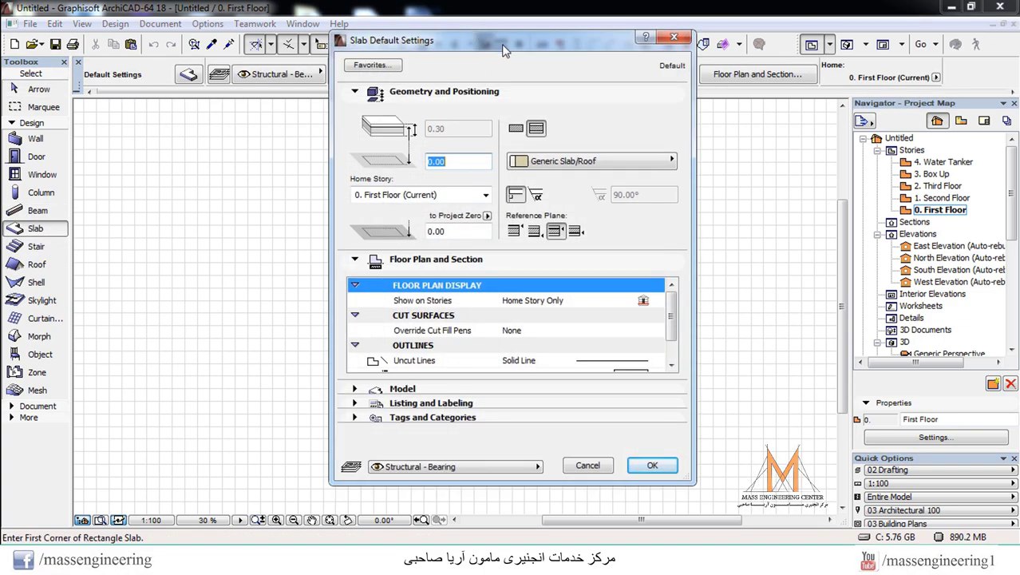
drag(499, 44, 603, 32)
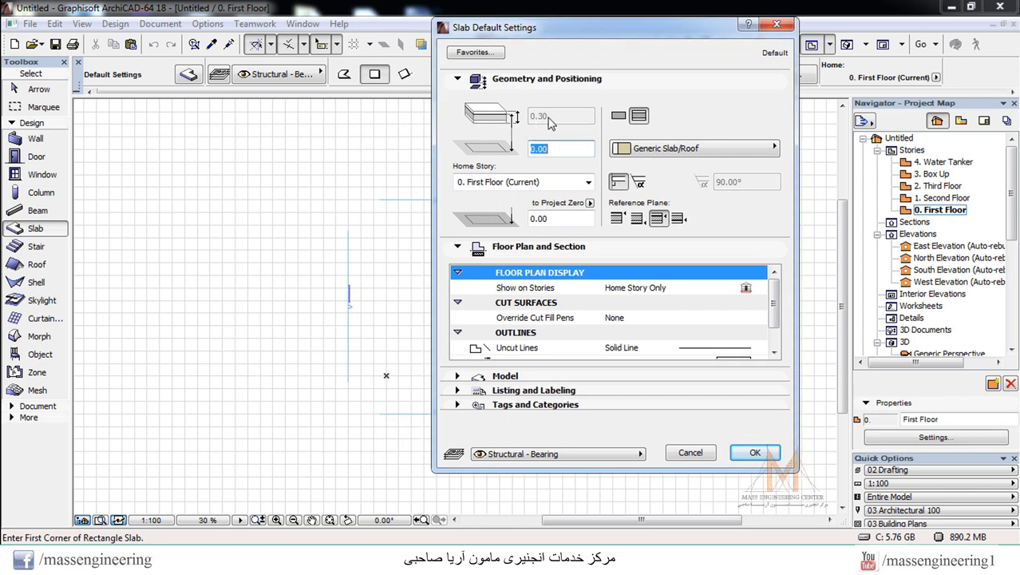
click(617, 117)
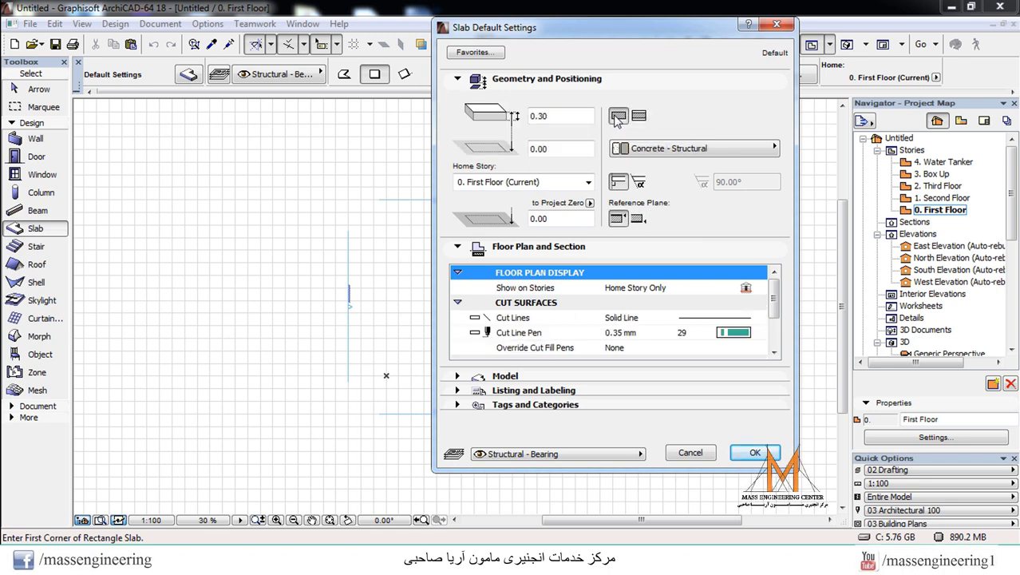
click(543, 120)
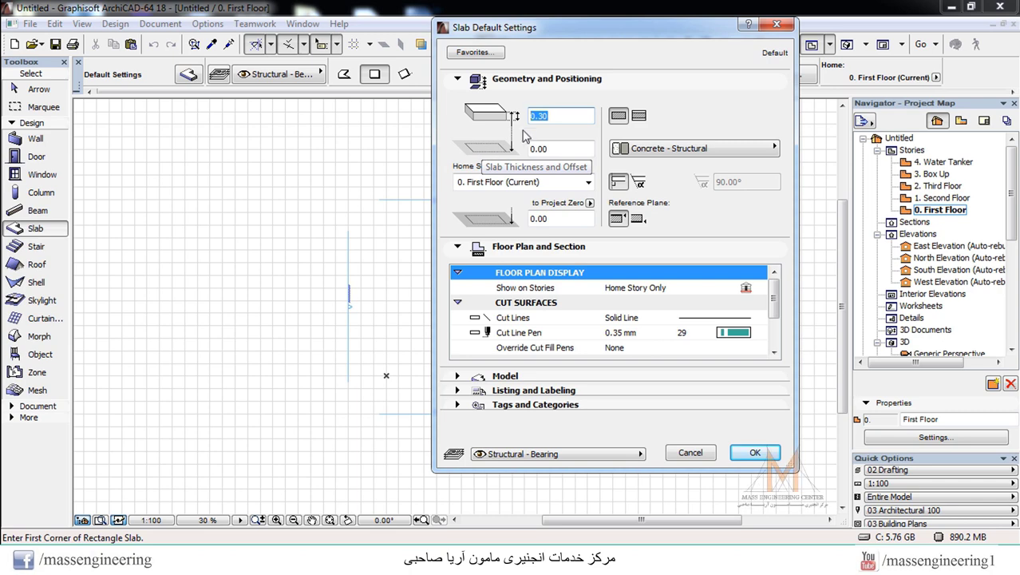
text(0.75)
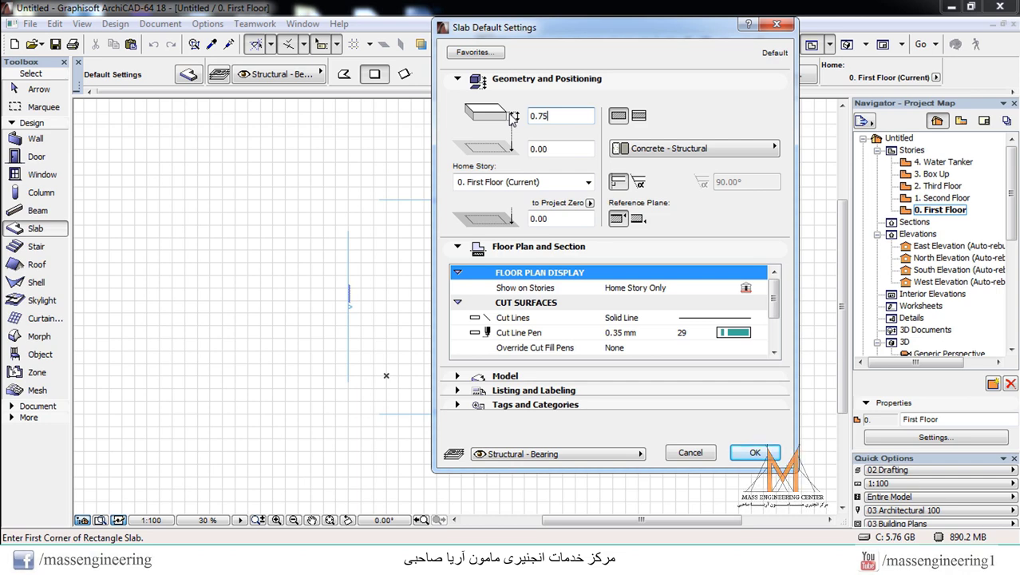
Set the default slab's building material to Masonry Block - Structural
click(565, 220)
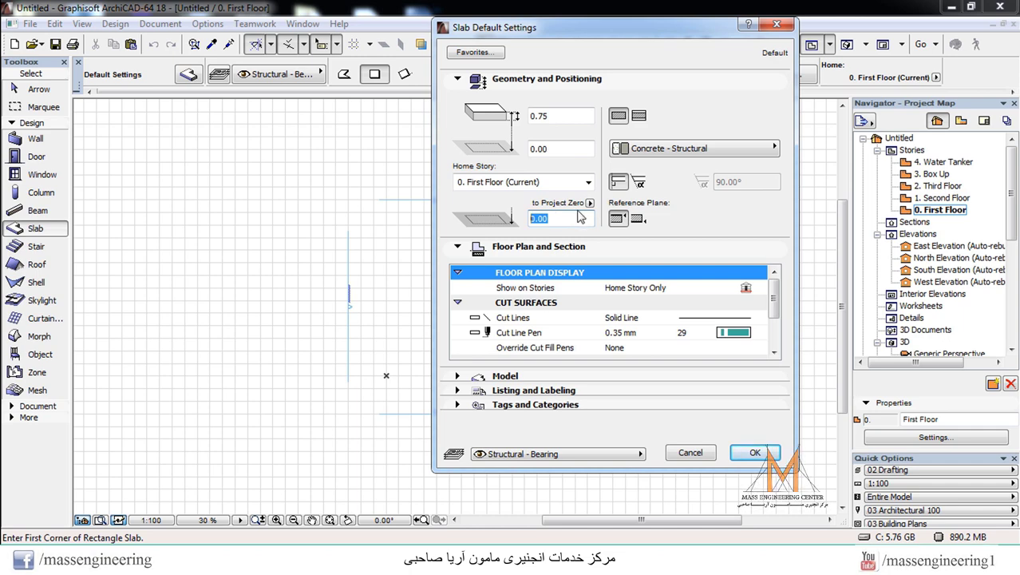
click(564, 217)
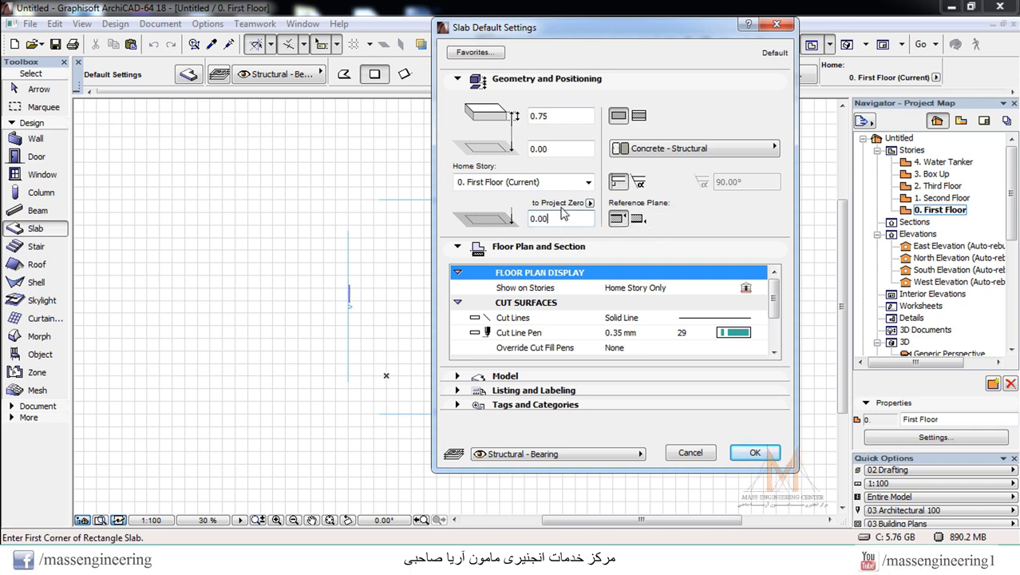
click(639, 150)
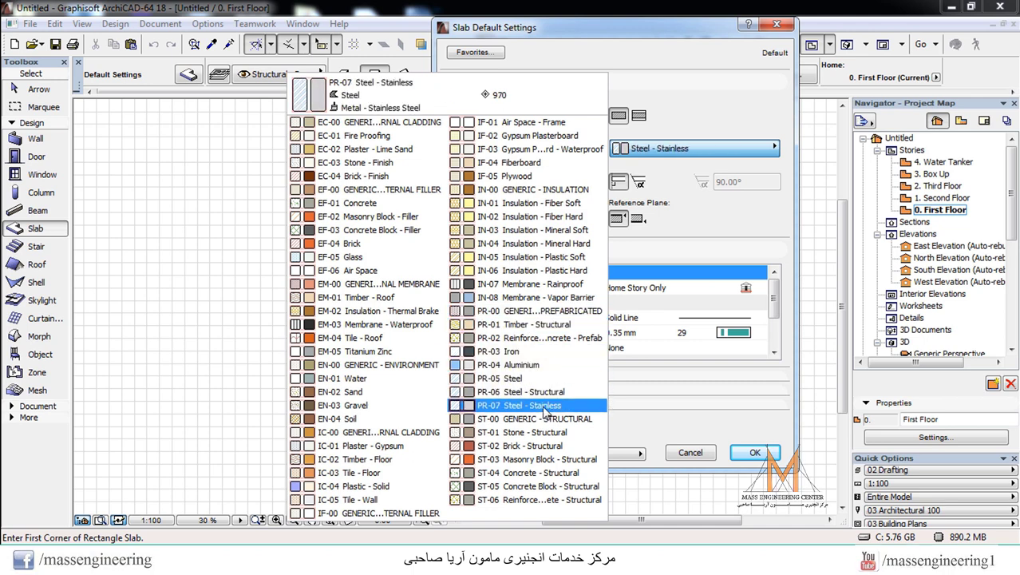
click(556, 463)
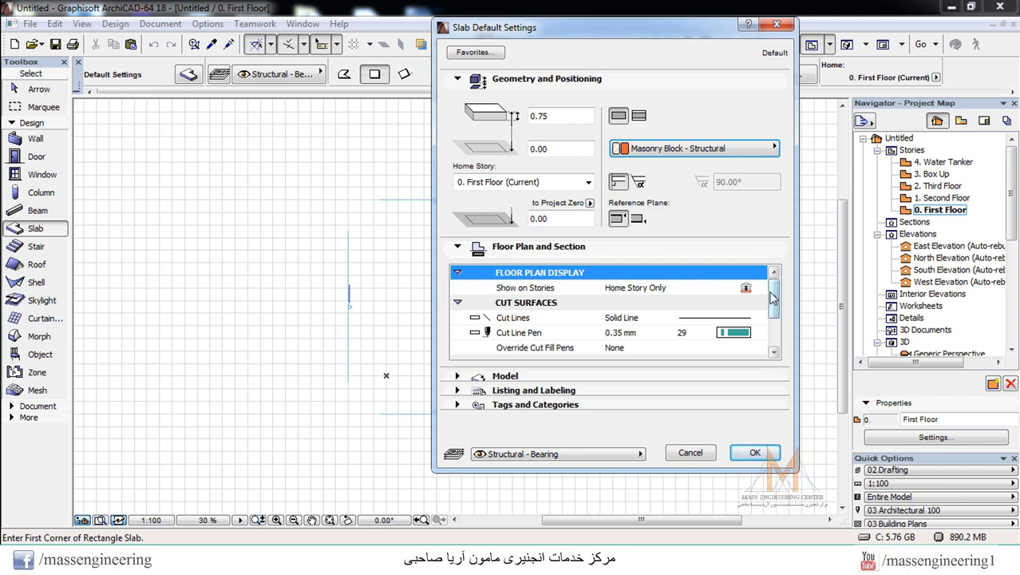
Set the slab's cut line pen to black pen 1 (0.13 mm) and its cut line type to Solid Line
drag(772, 297, 772, 310)
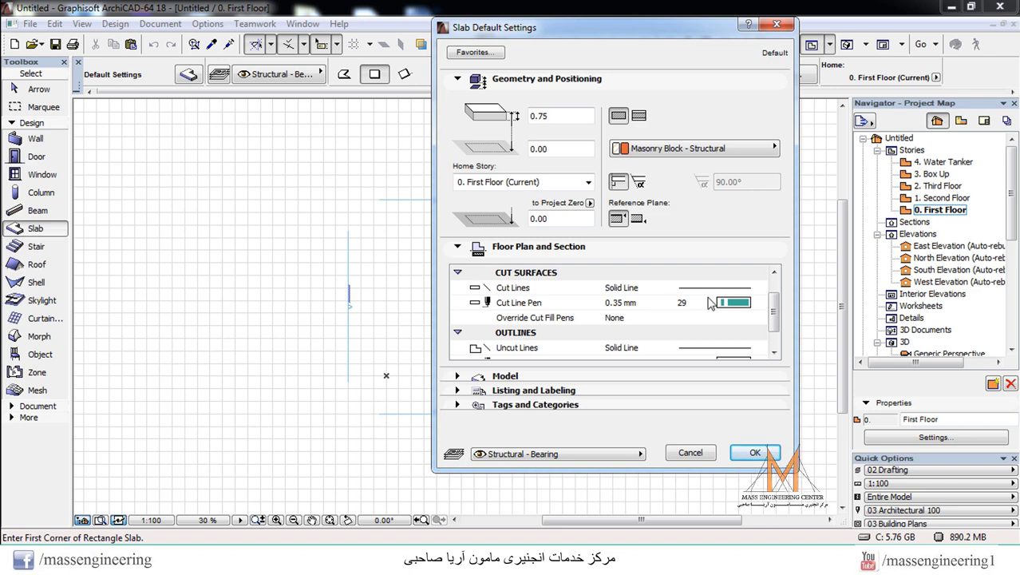
click(739, 310)
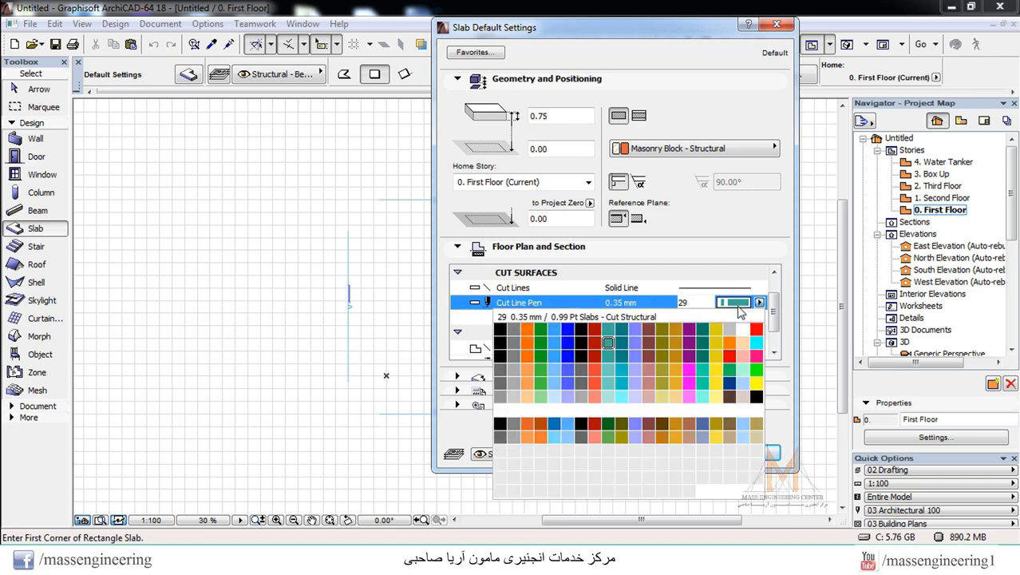
click(498, 329)
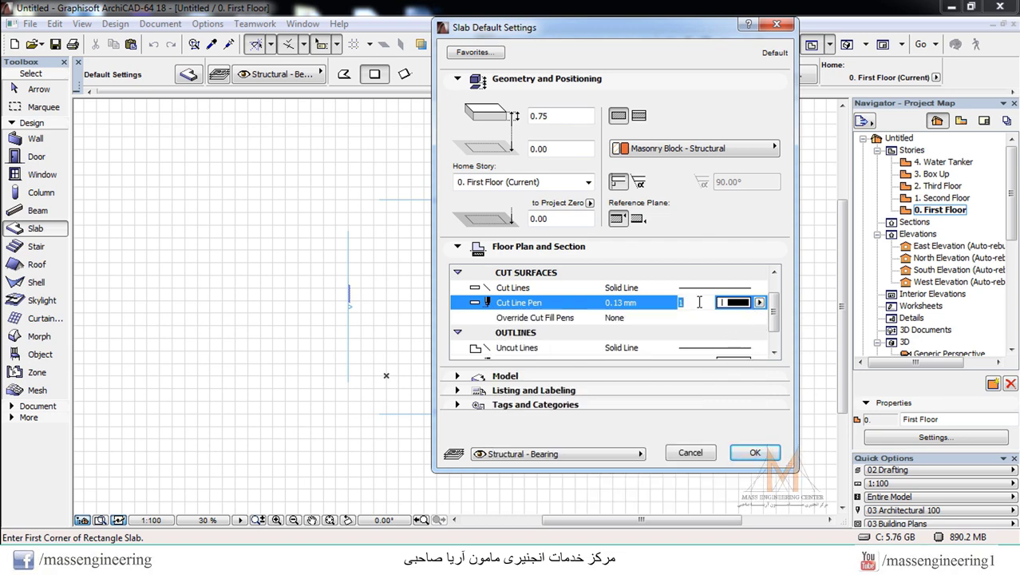
click(619, 303)
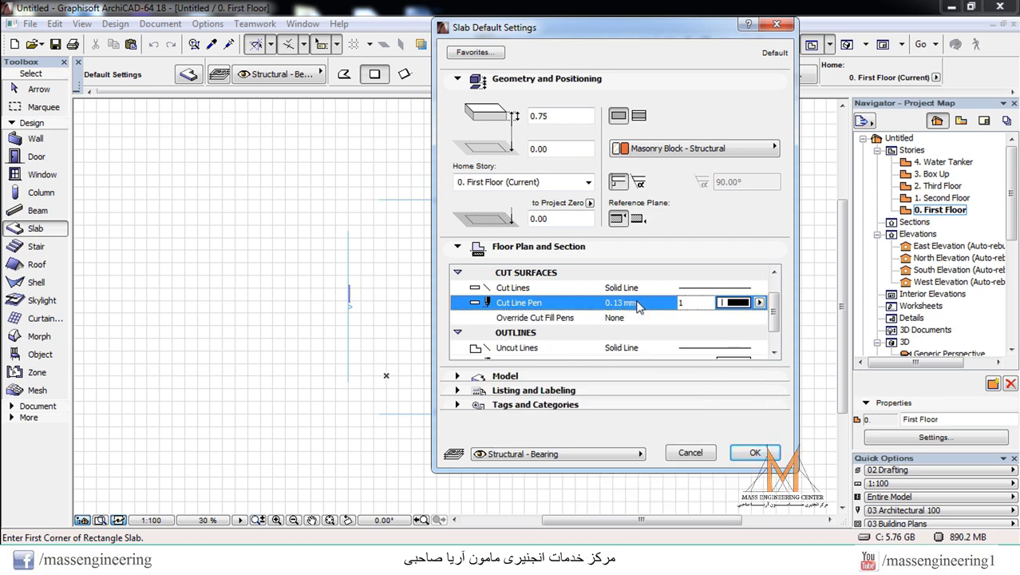
click(683, 291)
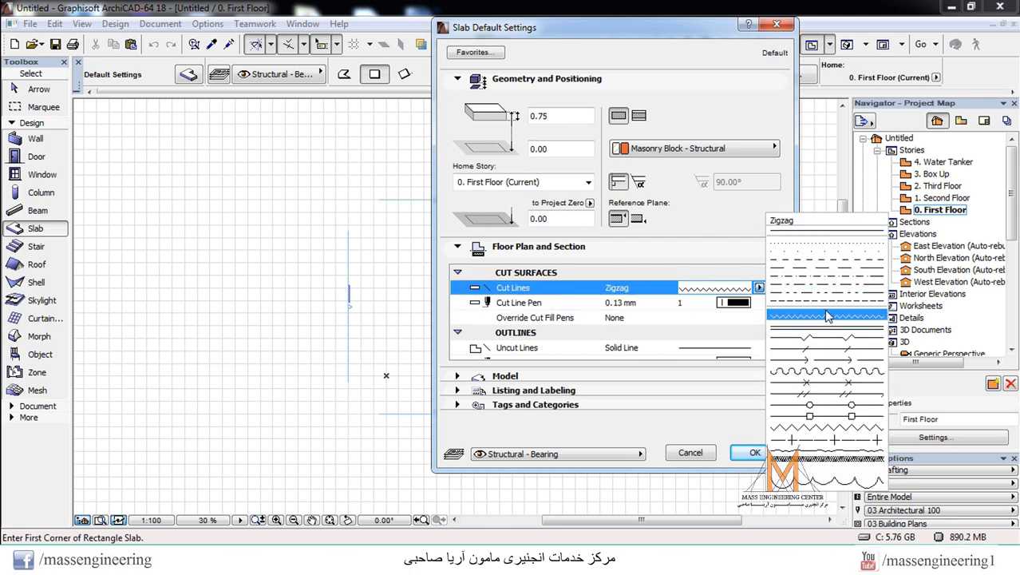
click(828, 236)
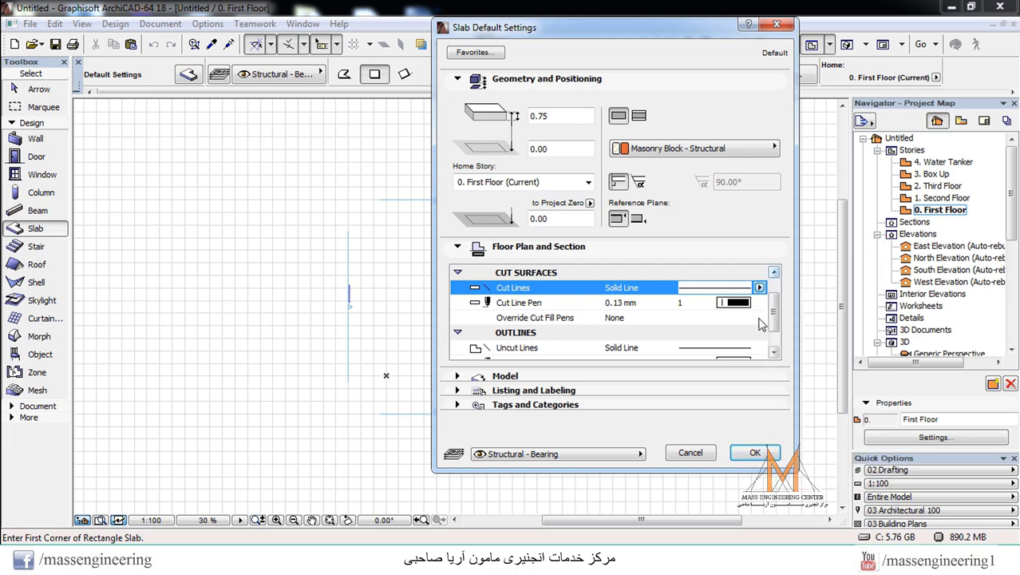
Set the slab's uncut line pen to black pen 1, keeping Solid Line as the uncut line type
scroll(774, 324, down, 1)
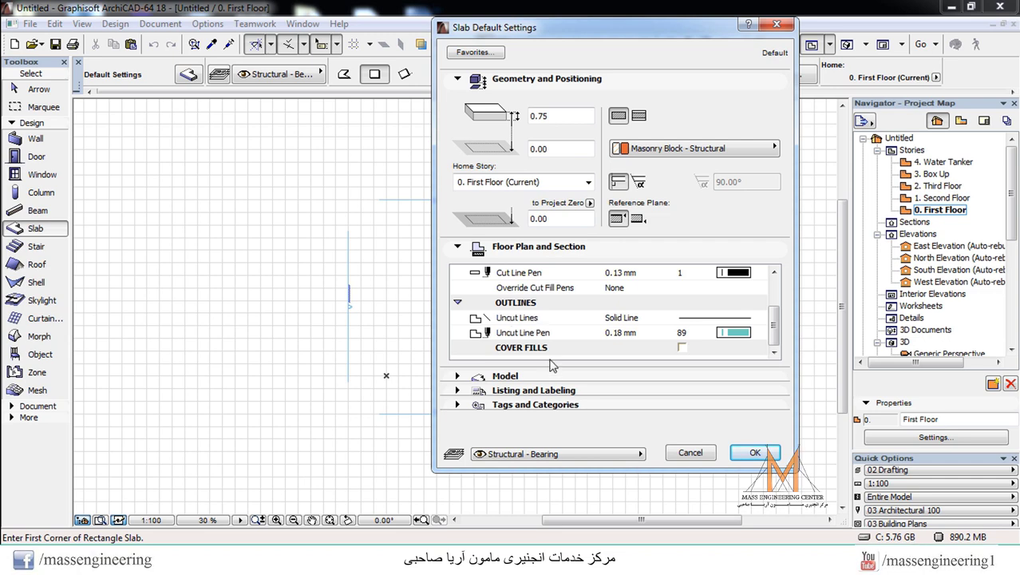
click(725, 334)
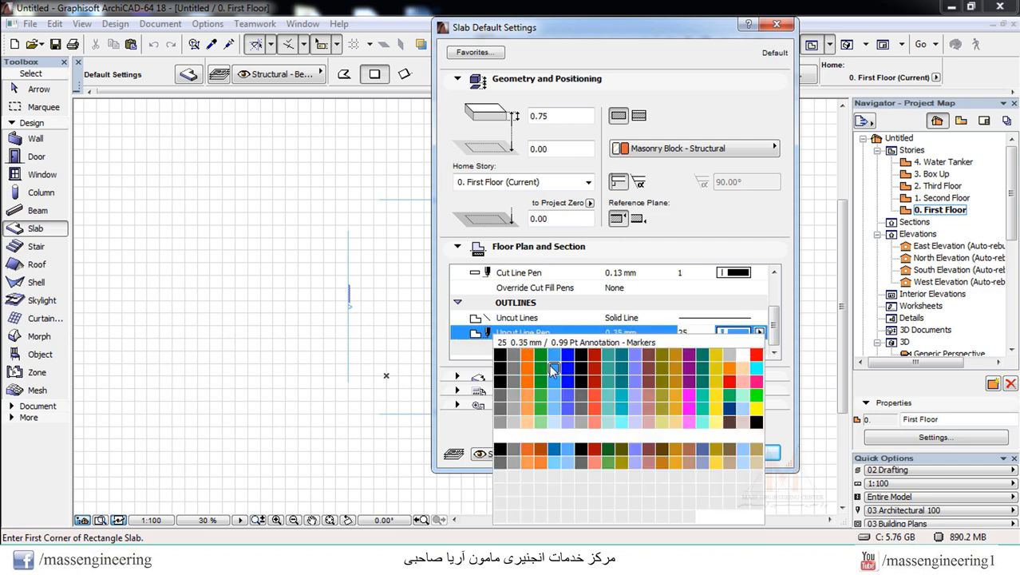
click(500, 356)
click(696, 319)
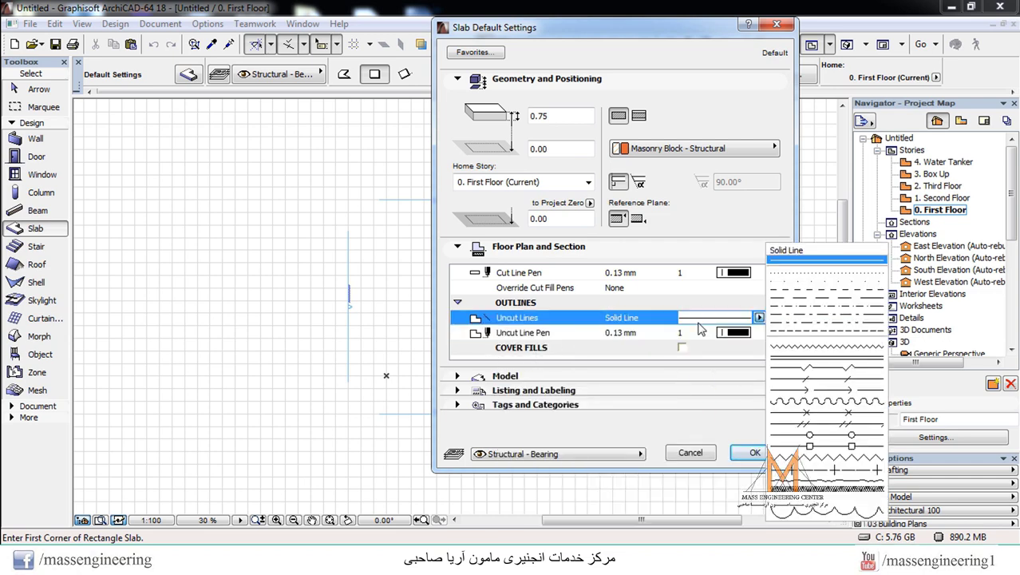
click(703, 325)
click(703, 325)
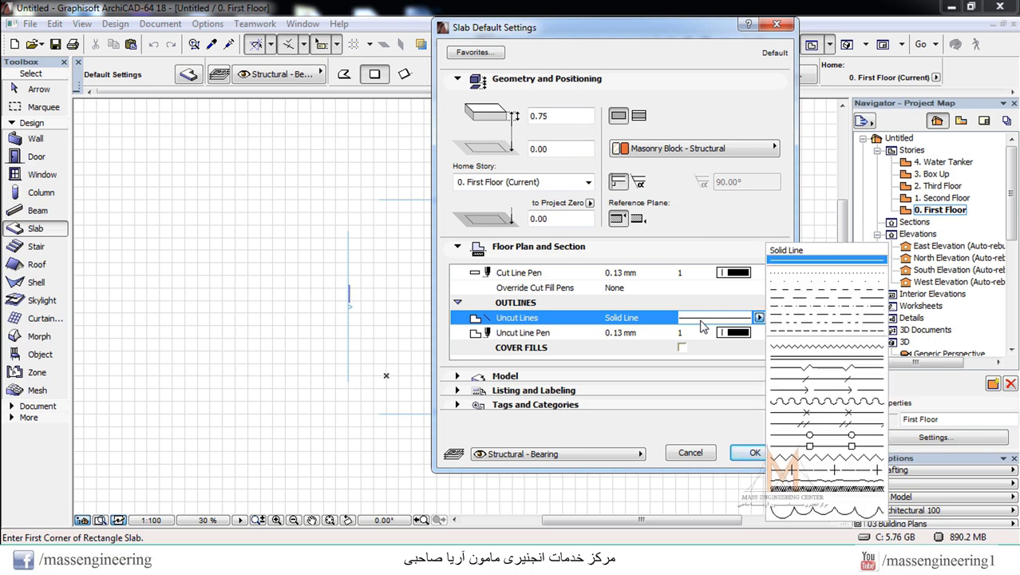
click(704, 325)
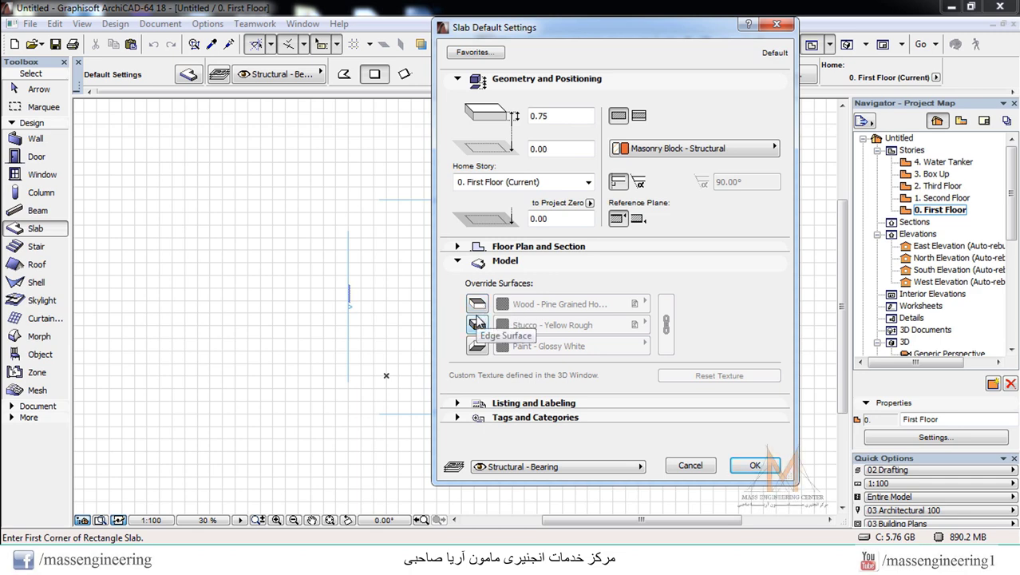
Enable the surface overrides for the top, edge and bottom of the slab model
click(479, 306)
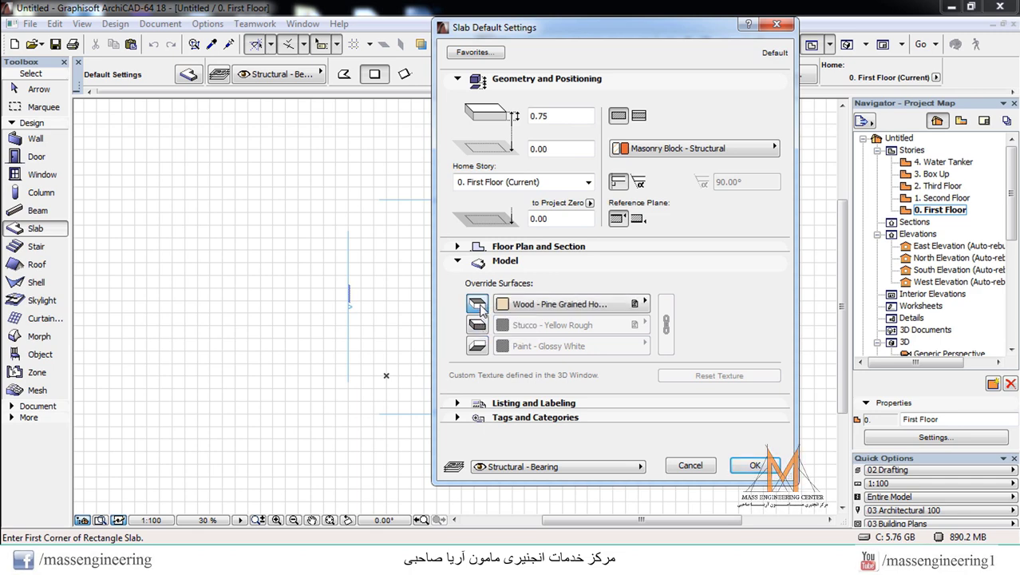
click(477, 325)
click(479, 346)
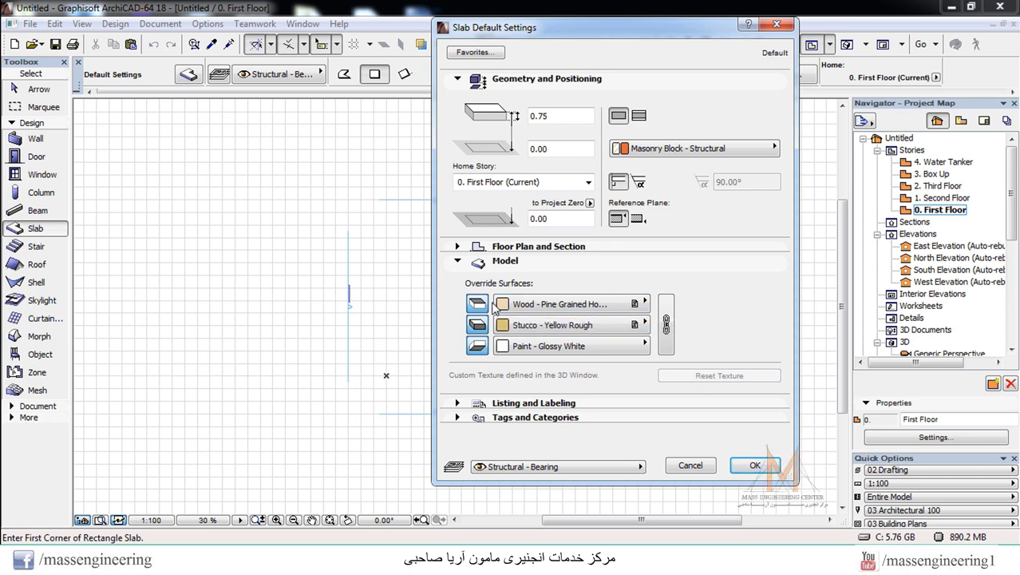
Set the slab's top surface override to Stone - Marble Carrara White
click(537, 306)
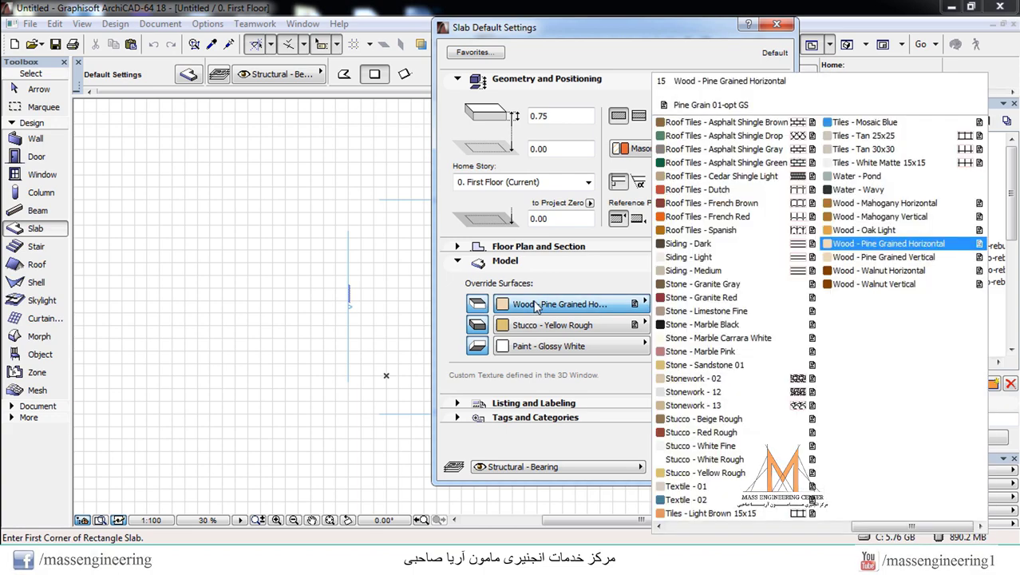
scroll(781, 350, up, 3)
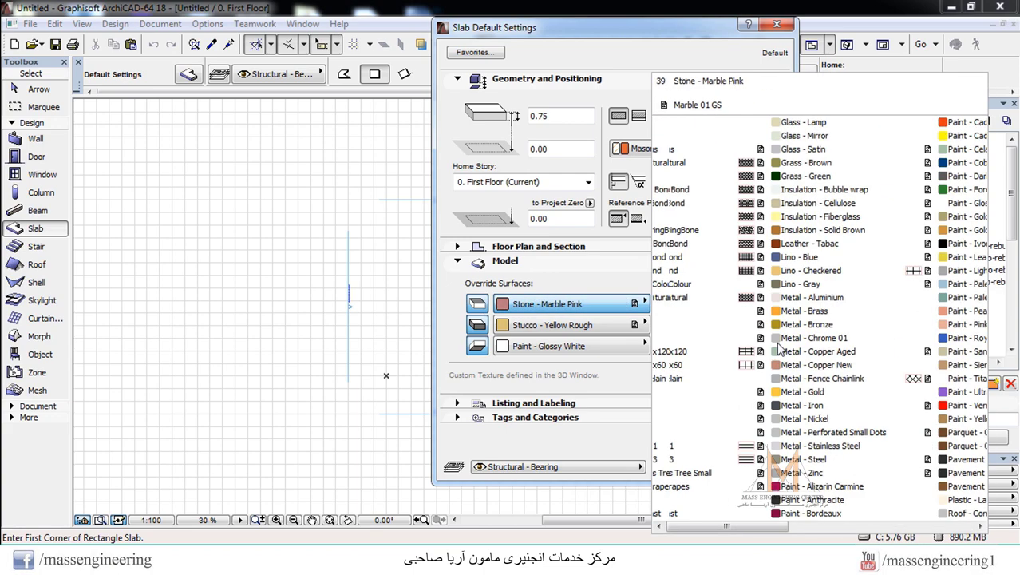
scroll(808, 302, down, 2)
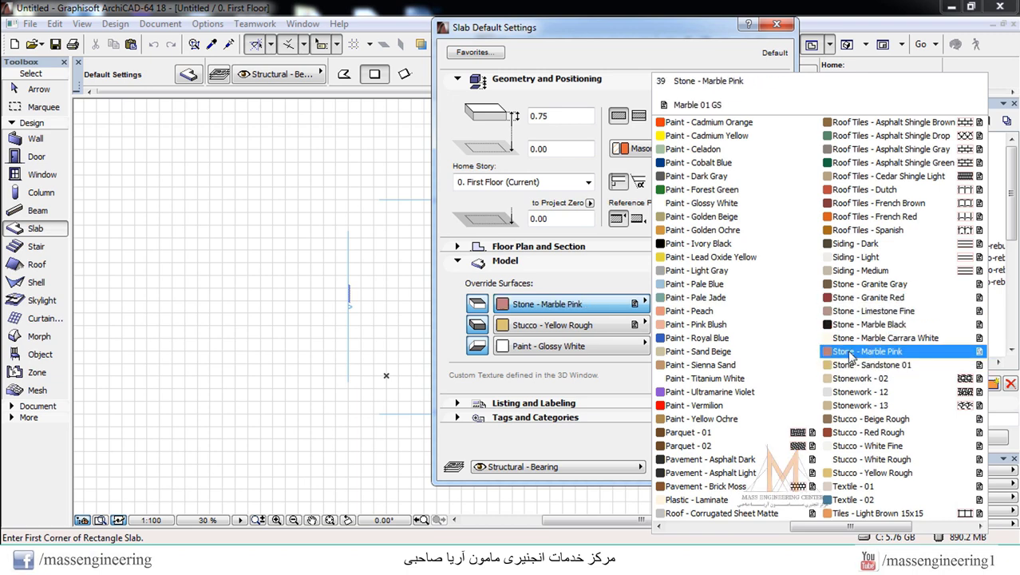
scroll(866, 311, down, 1)
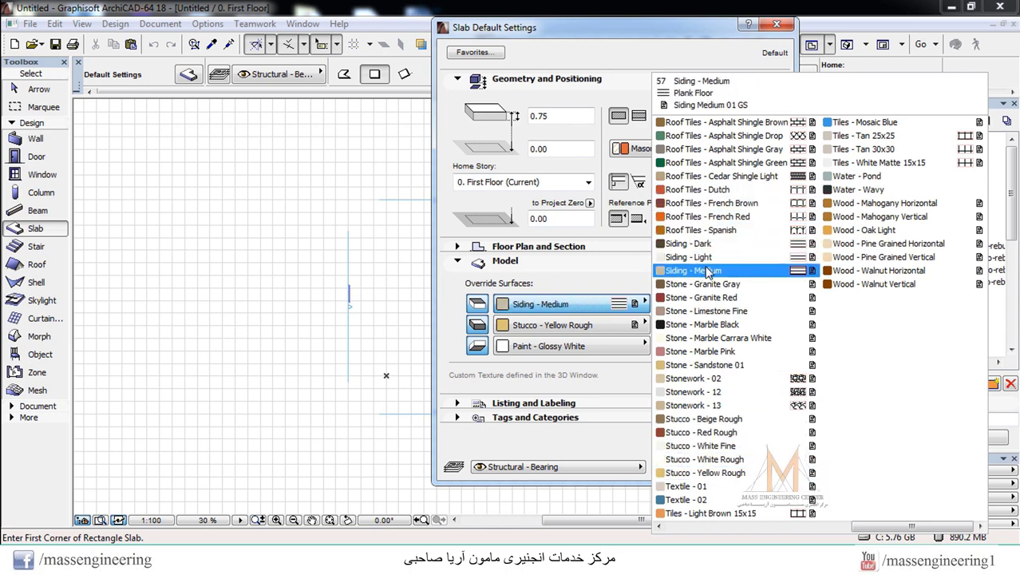
scroll(718, 312, up, 5)
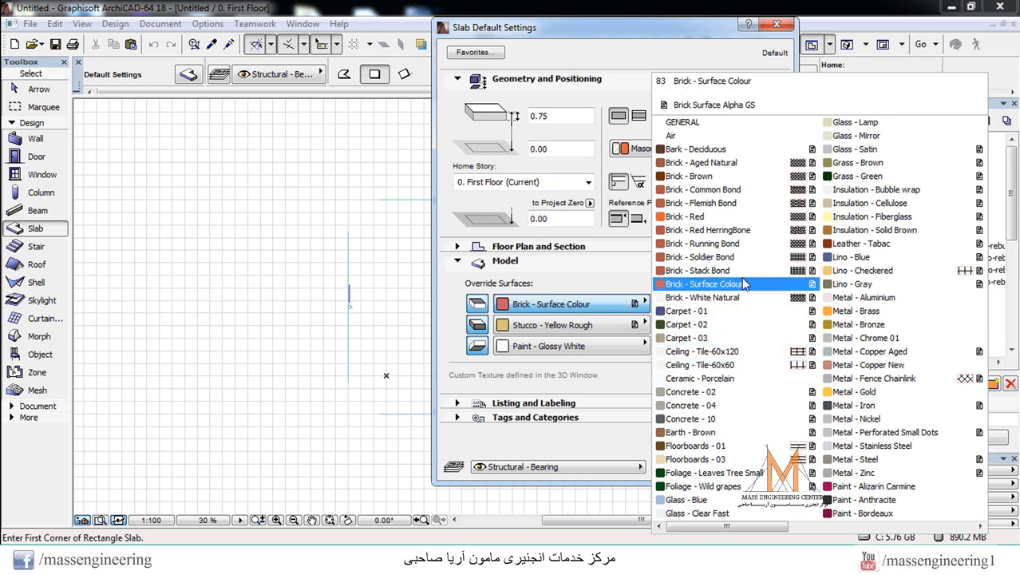
scroll(733, 287, down, 2)
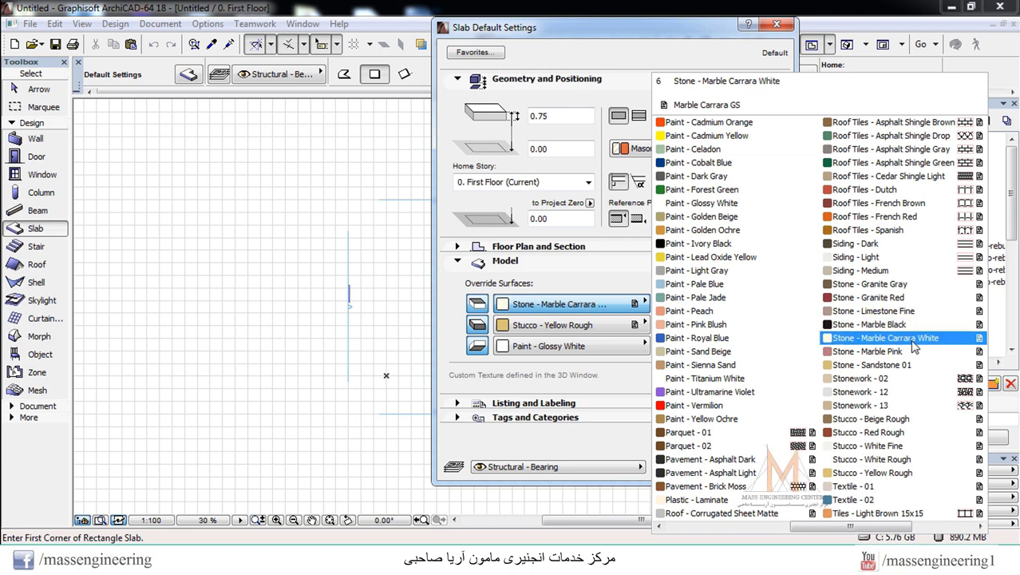
click(914, 339)
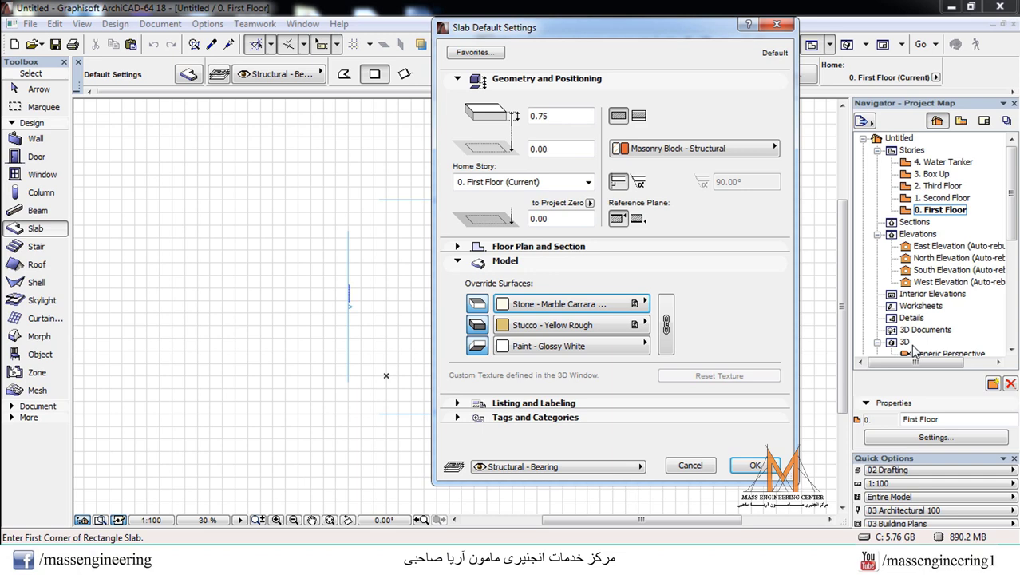
Set the slab's edge surface override to Stone - Limestone Fine, keeping Paint - Glossy White for the bottom surface
click(541, 325)
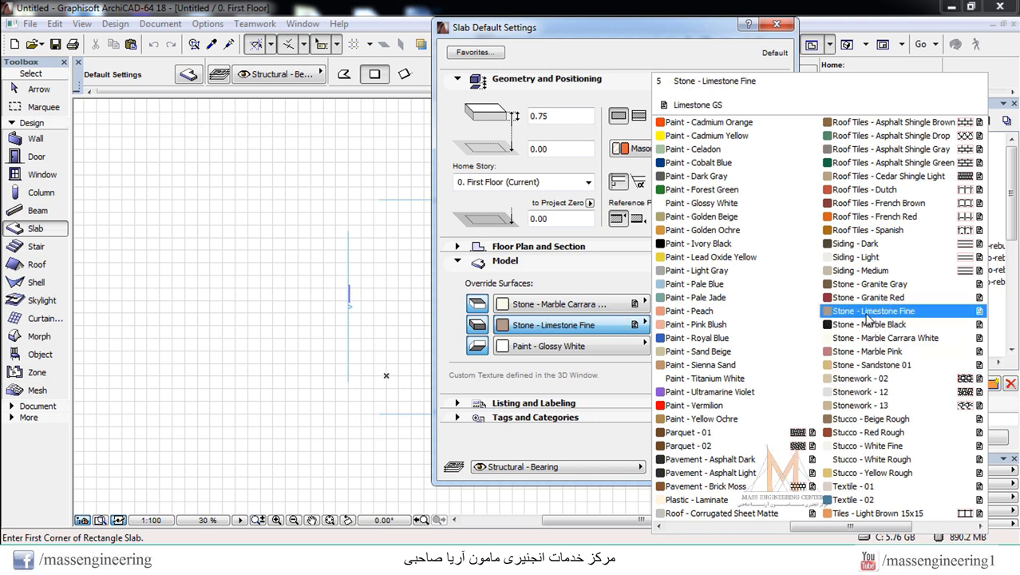
click(907, 313)
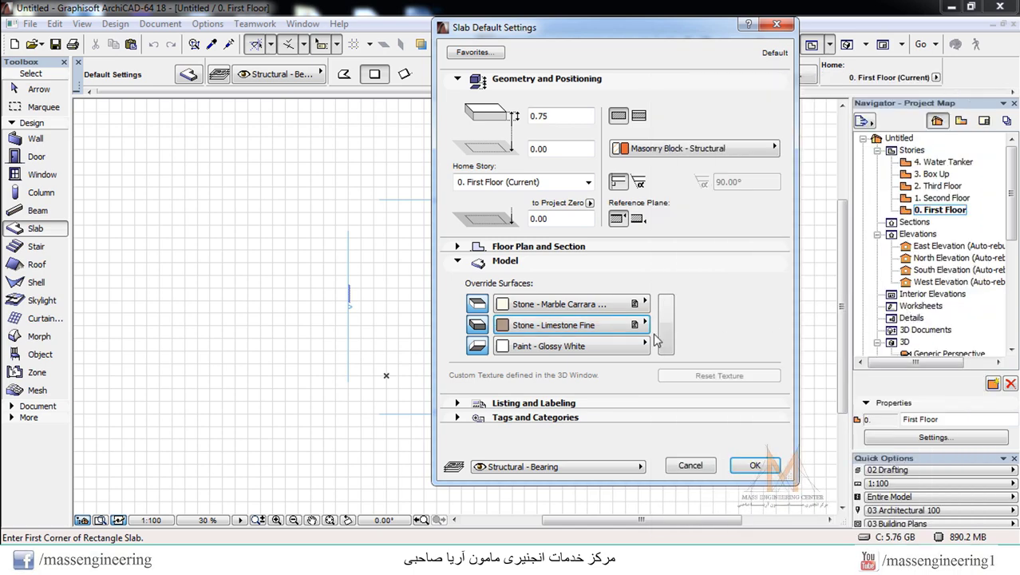
click(608, 332)
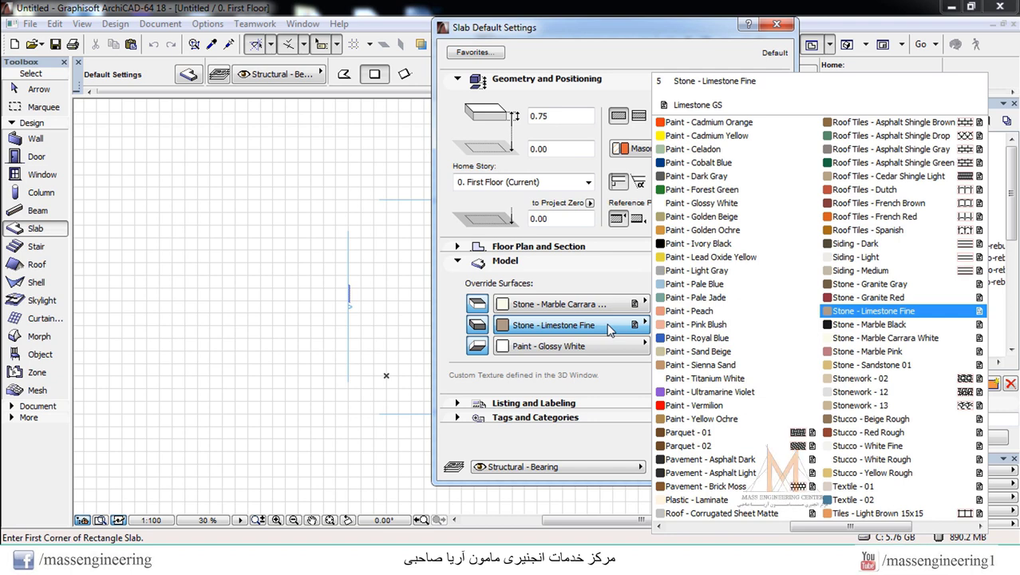
click(863, 313)
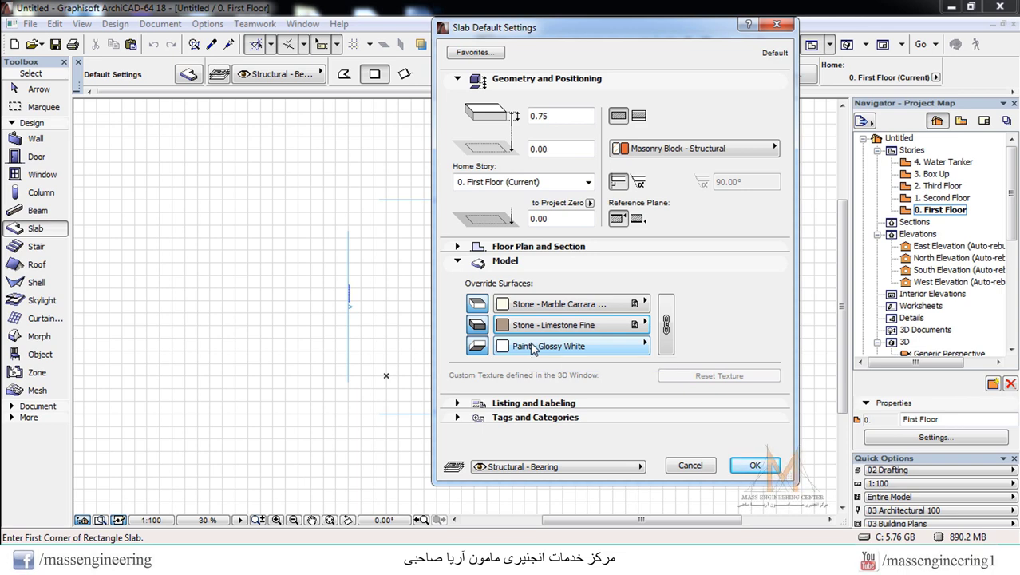
click(576, 348)
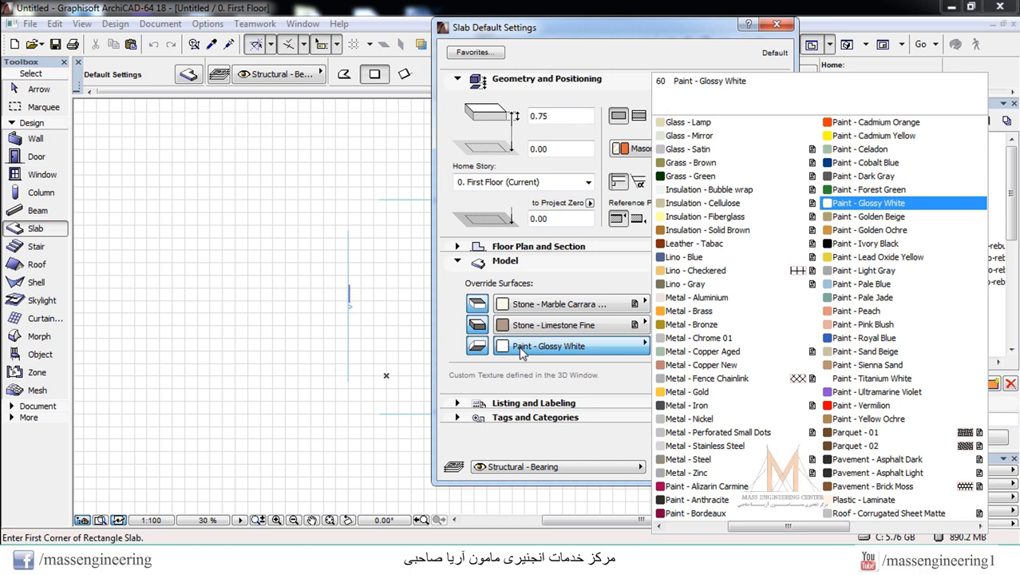
click(452, 361)
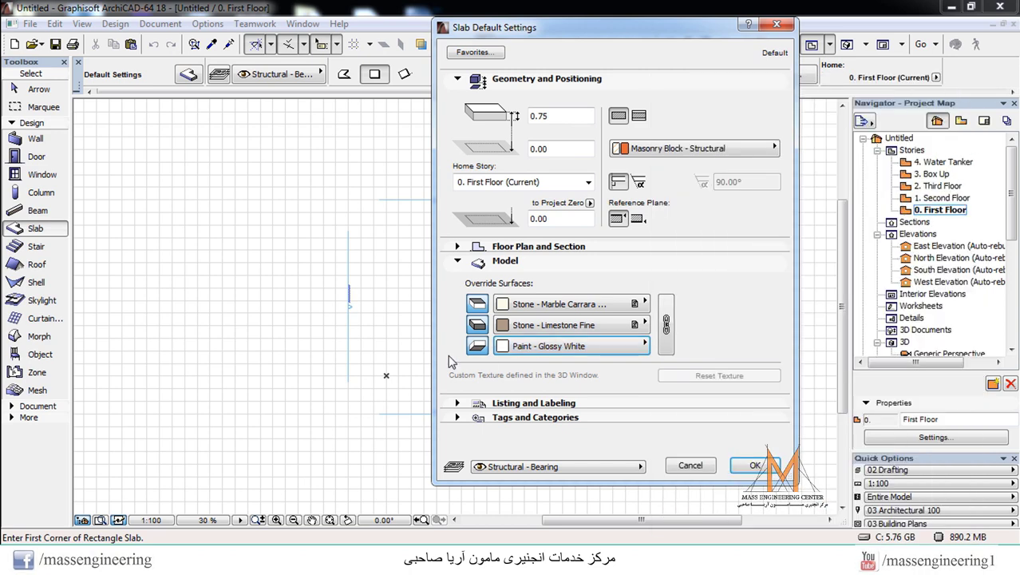
Keep the slab on the Structural - Bearing layer and accept the slab default settings
click(519, 467)
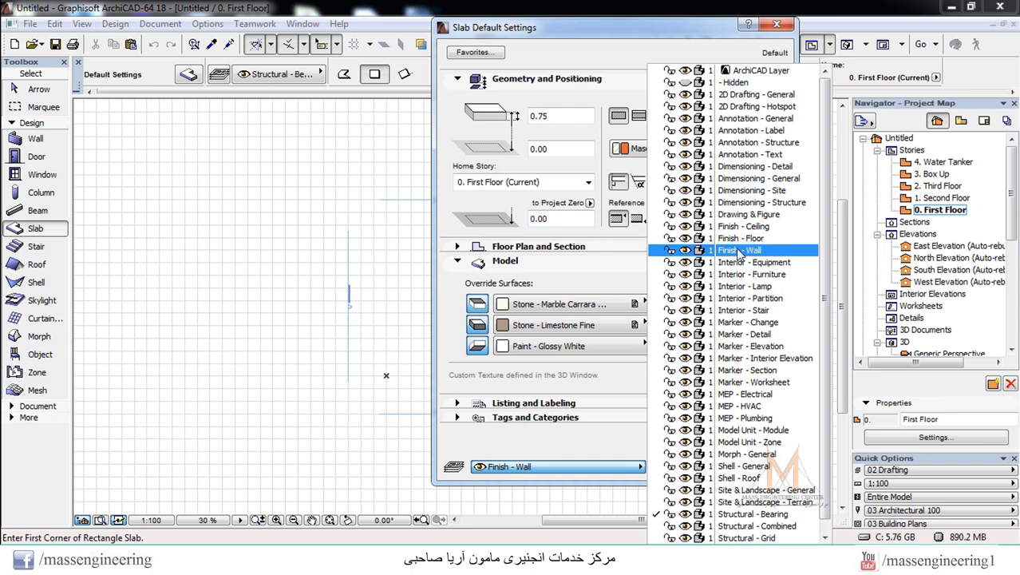
click(753, 513)
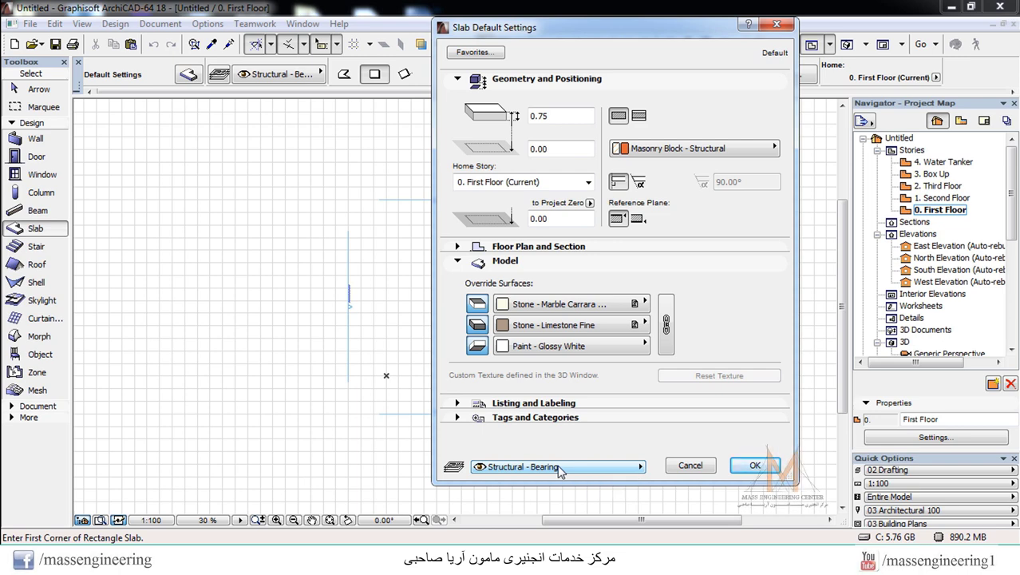
click(749, 467)
Create a new layer named Plinth in the model view layer settings
click(153, 26)
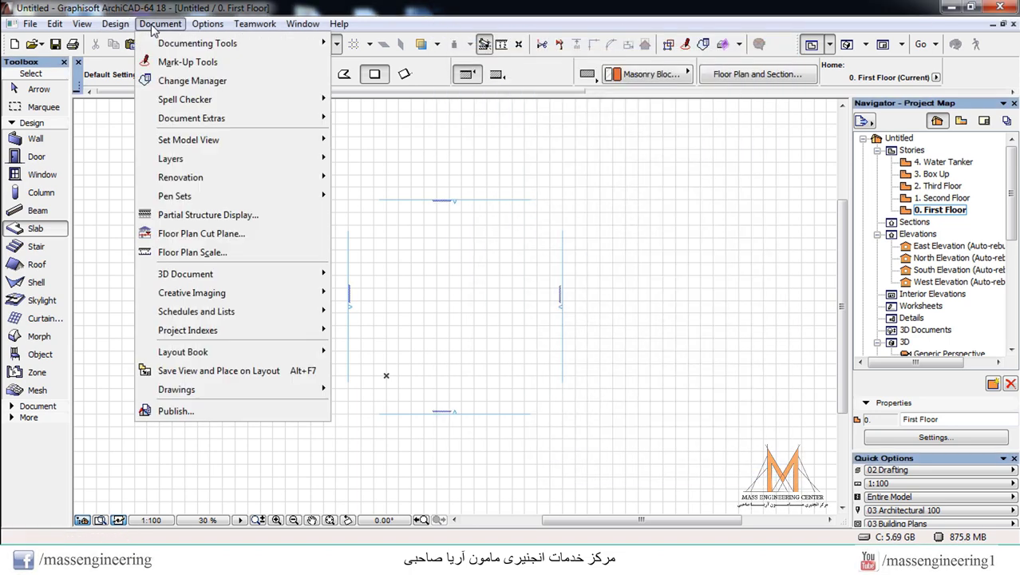
mouse_move(222, 159)
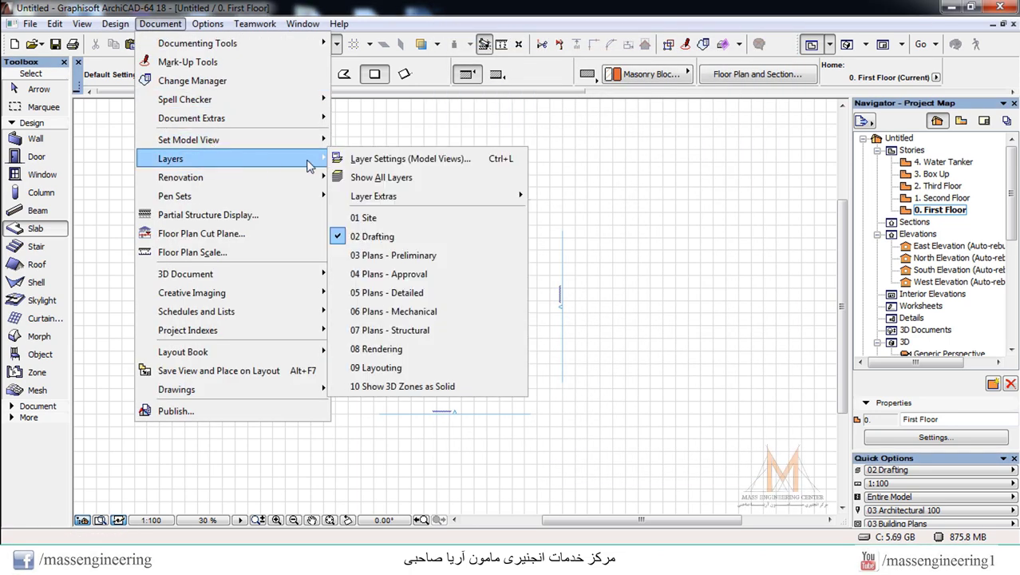
click(391, 168)
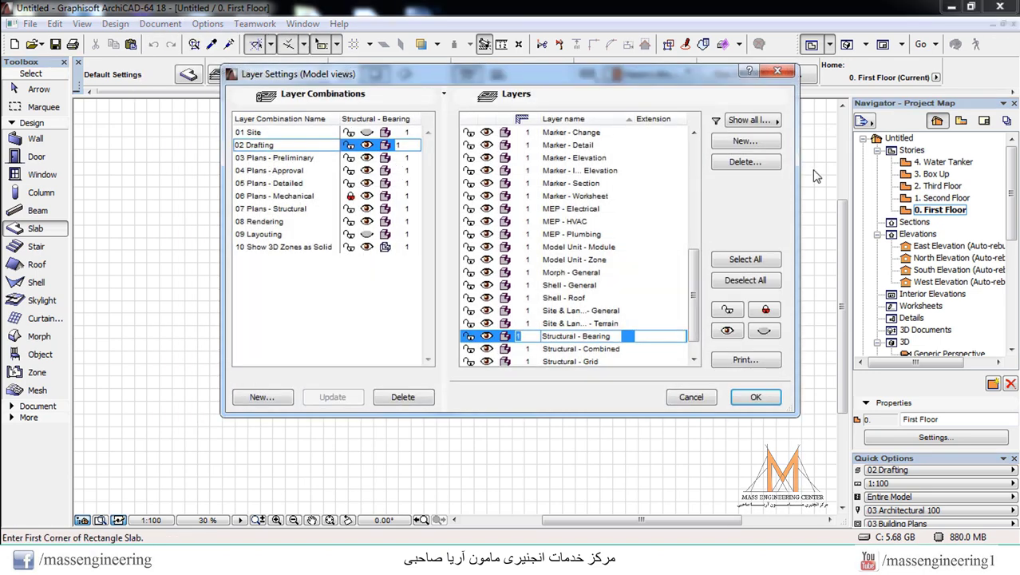
click(745, 141)
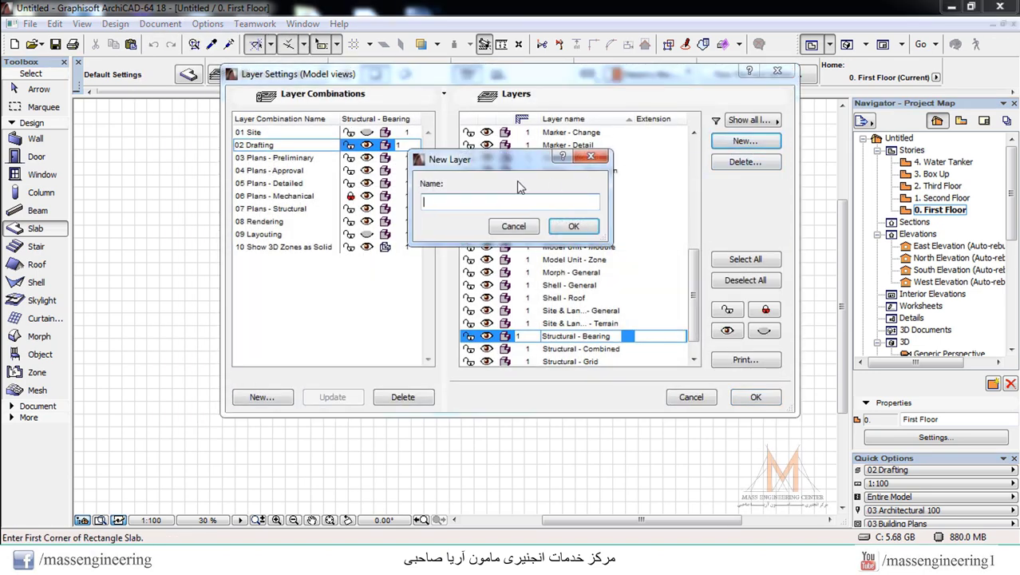
text(Plinith)
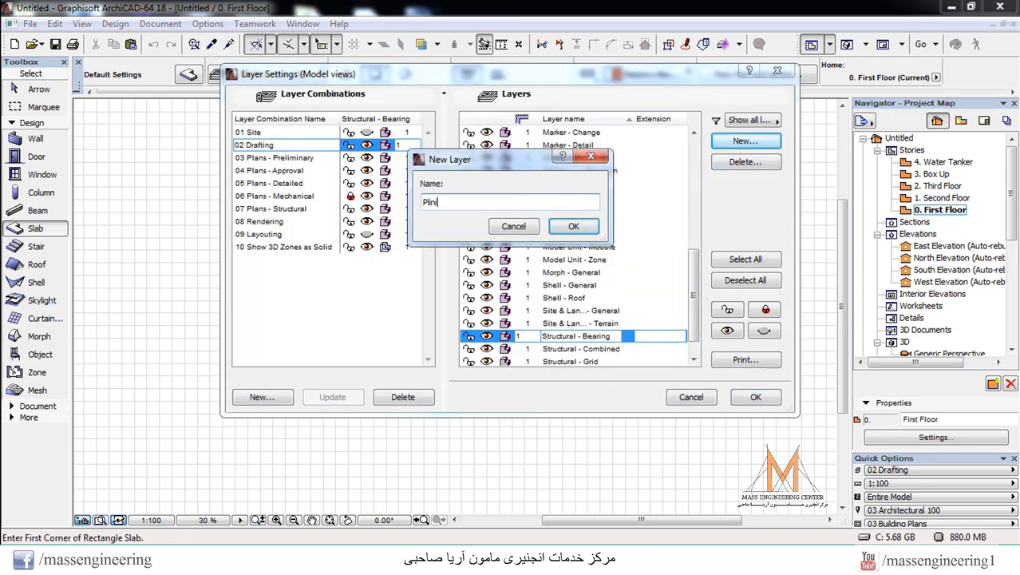
key(BackSpace)
key(BackSpace)
key(BackSpace)
key(BackSpace)
key(BackSpace)
text(inth Level)
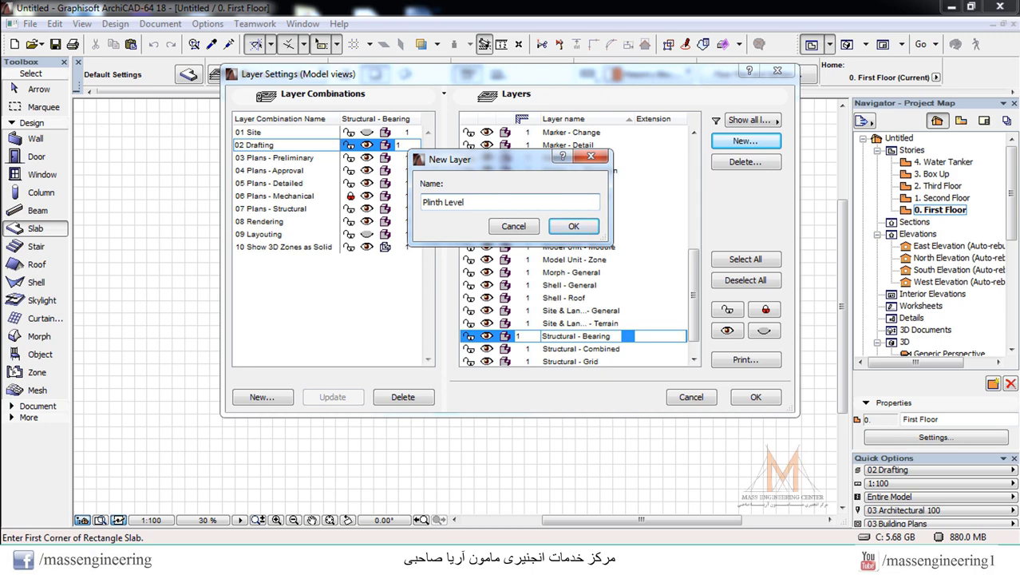
key(BackSpace)
key(BackSpace)
key(BackSpace)
key(BackSpace)
key(BackSpace)
key(BackSpace)
click(563, 227)
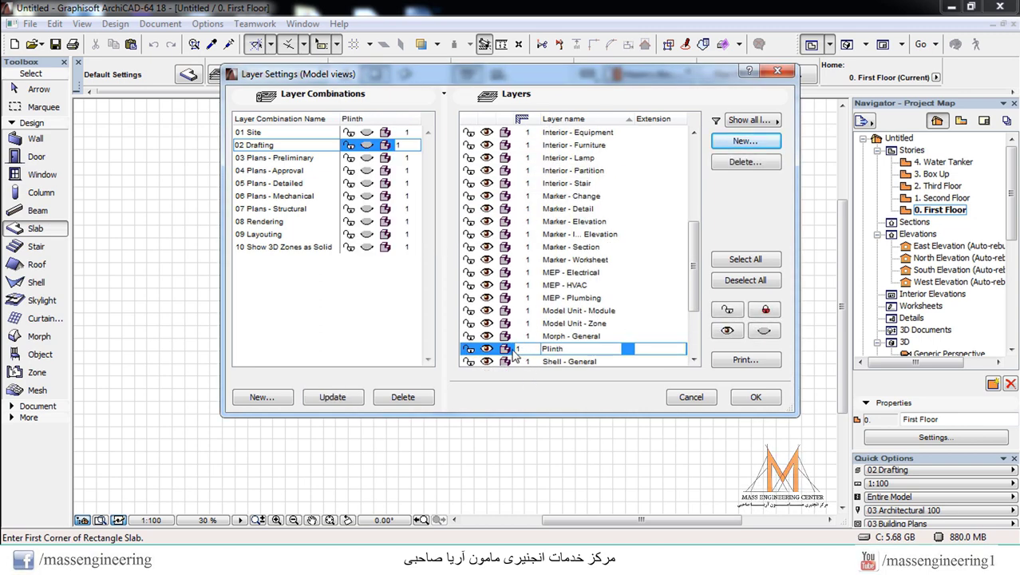
click(739, 398)
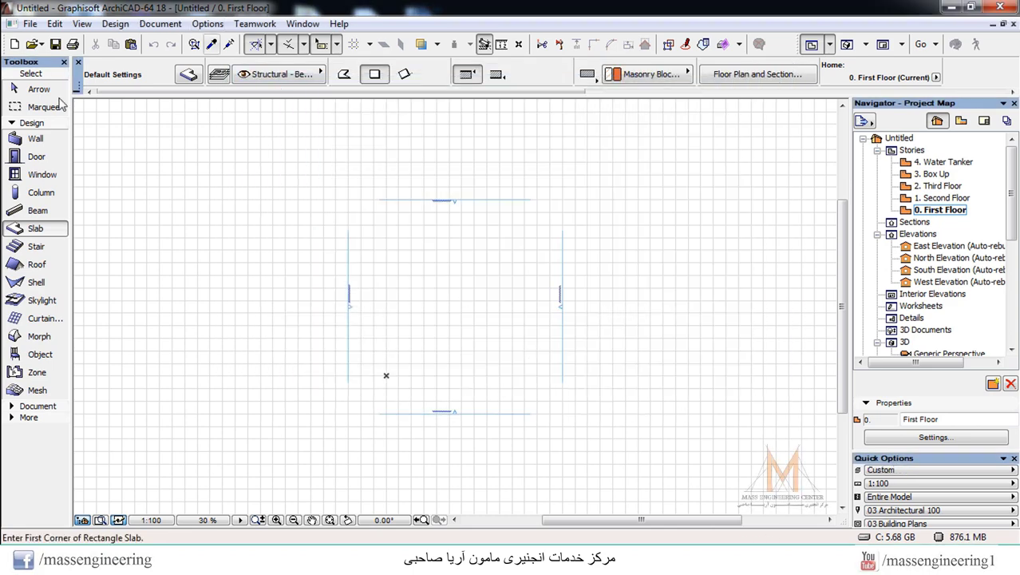
Assign the slab default settings to the Plinth layer
double_click(33, 228)
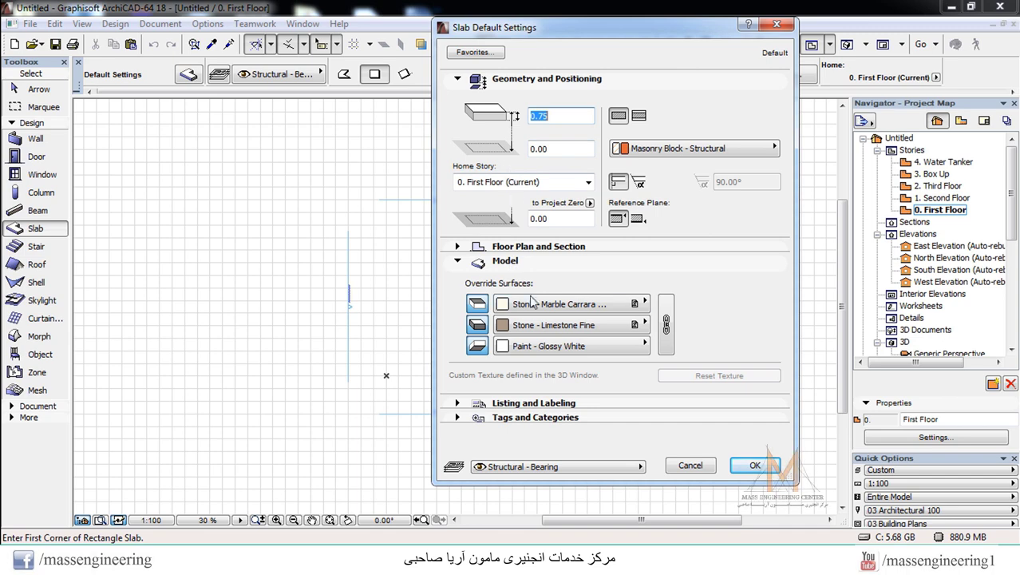
click(521, 467)
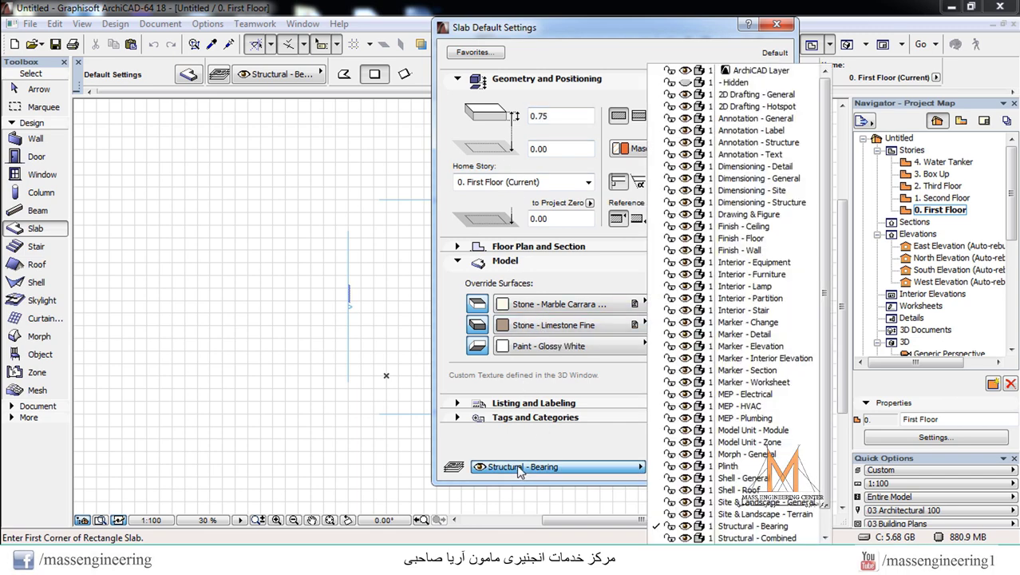
scroll(750, 286, down, 2)
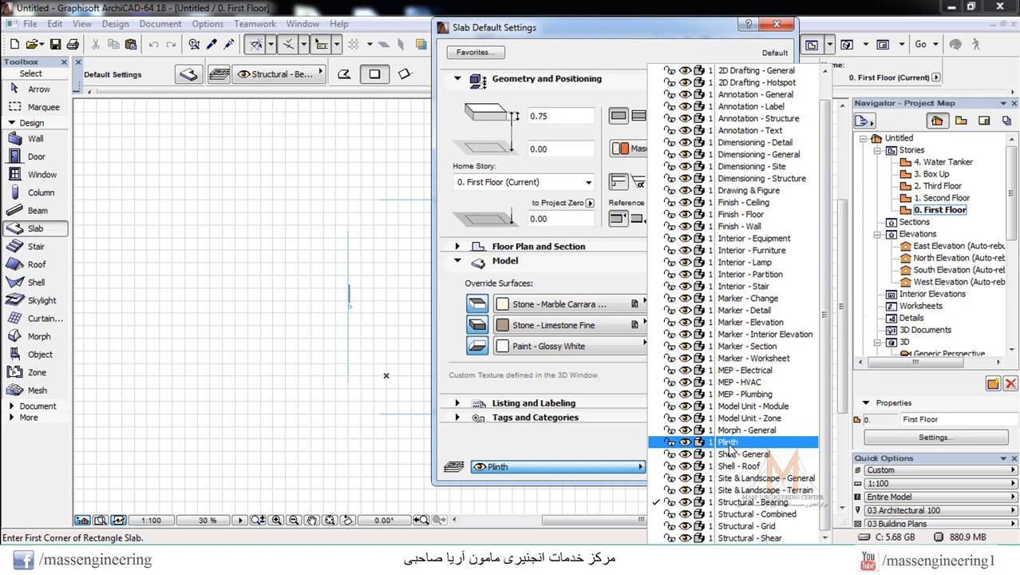
click(730, 443)
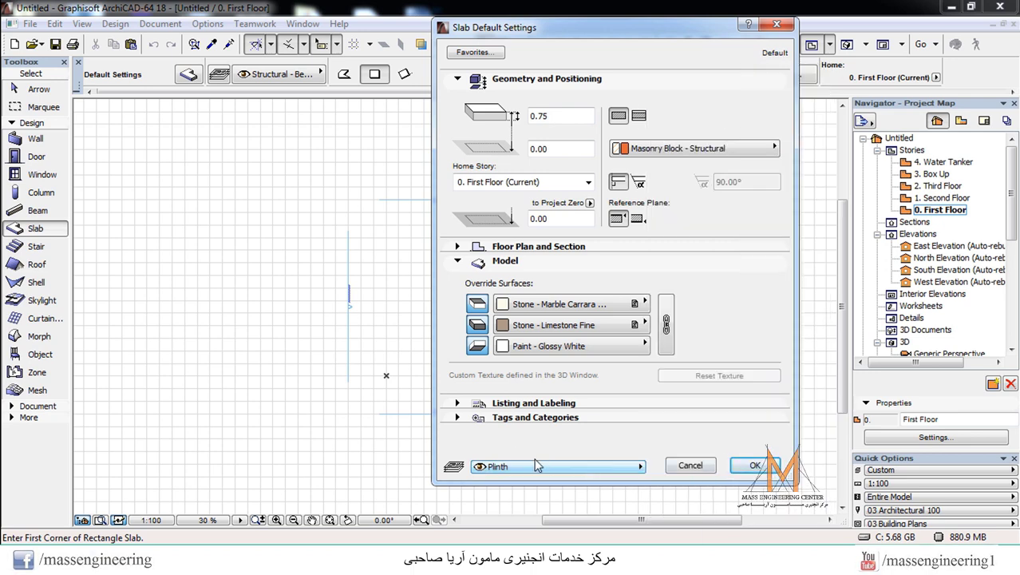
click(756, 466)
Draw a rectangular slab 13 m wide and 17 m long between the elevation markers on the First Floor plan
scroll(398, 225, up, 2)
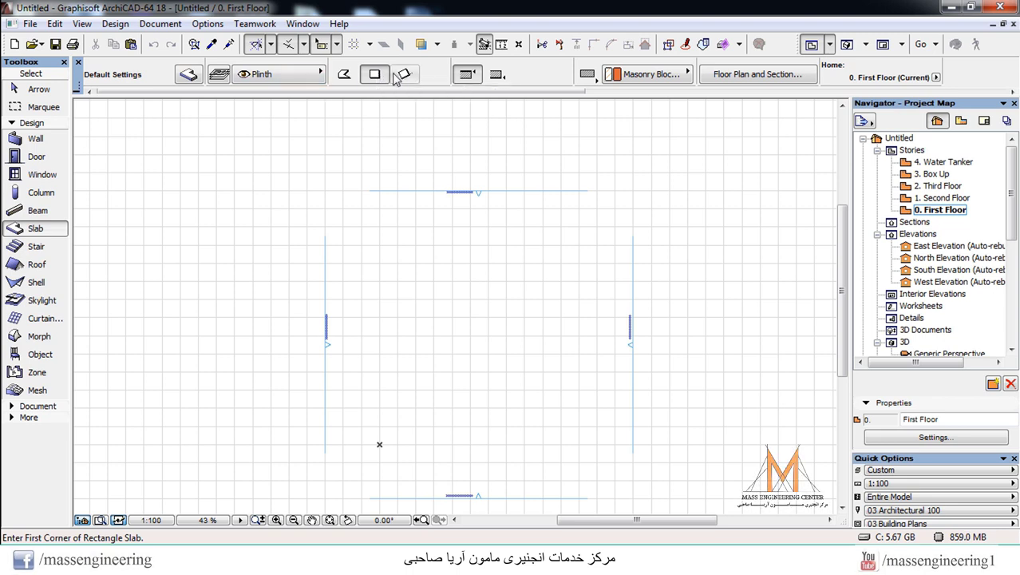
click(397, 241)
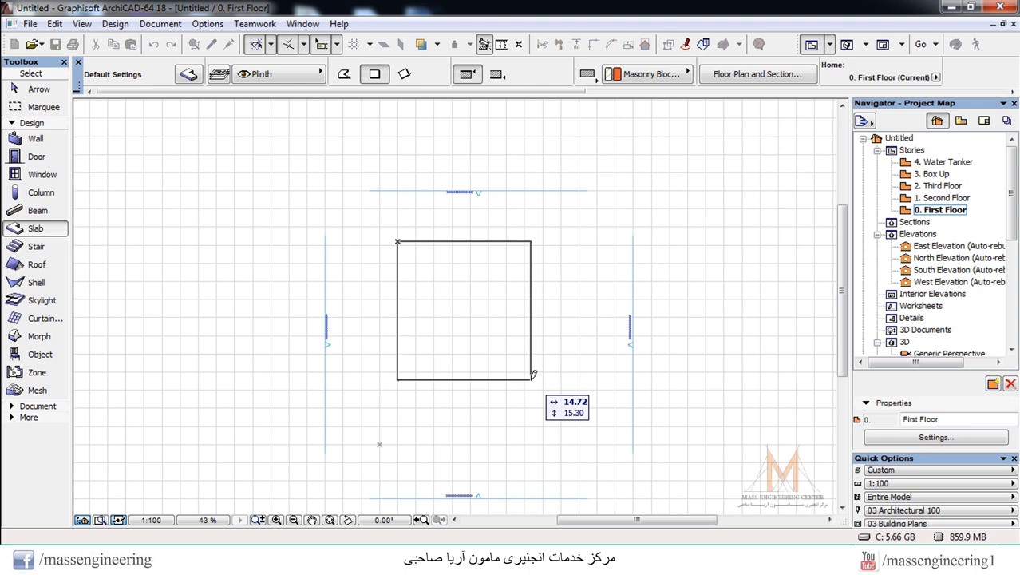
text(13)
key(Tab)
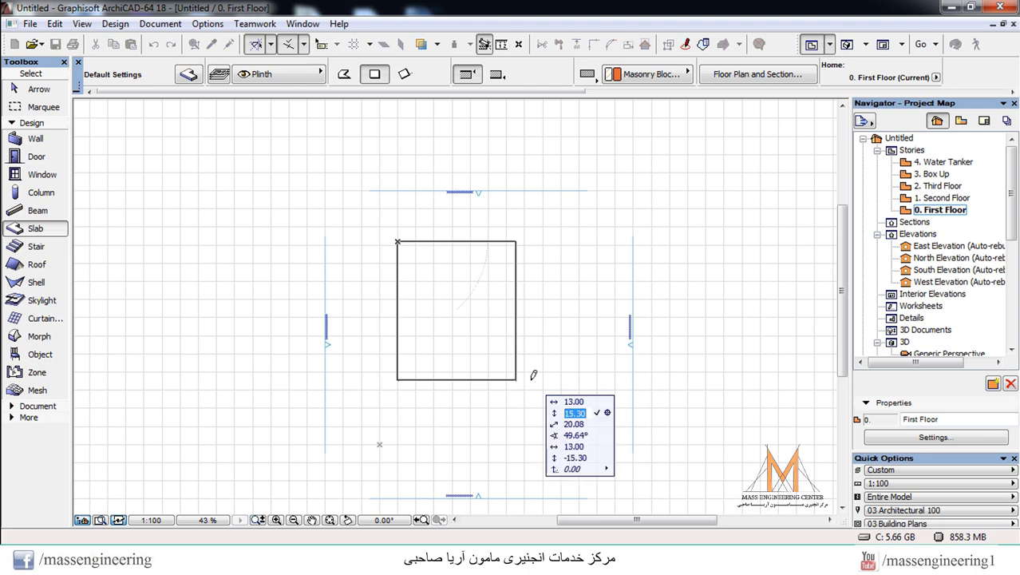
text(17)
key(Return)
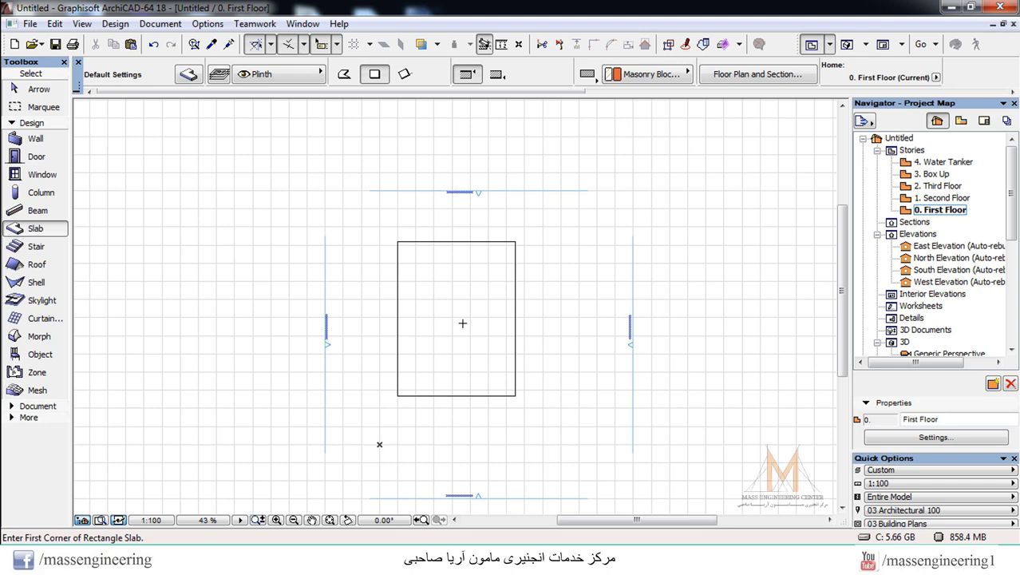
Rotate the slab 90° counterclockwise about its upper-right corner
key(ctrl+a)
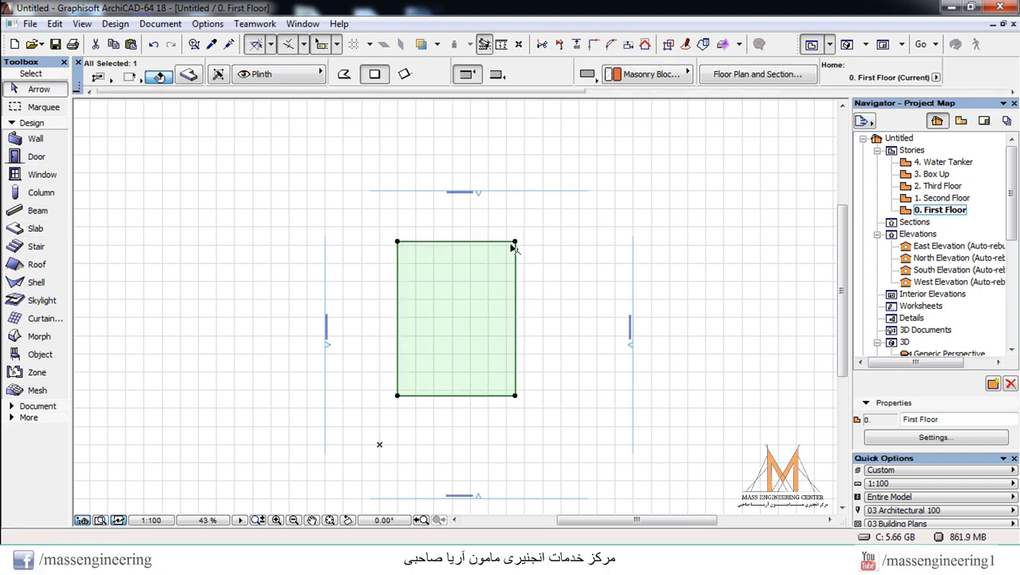
right_click(517, 245)
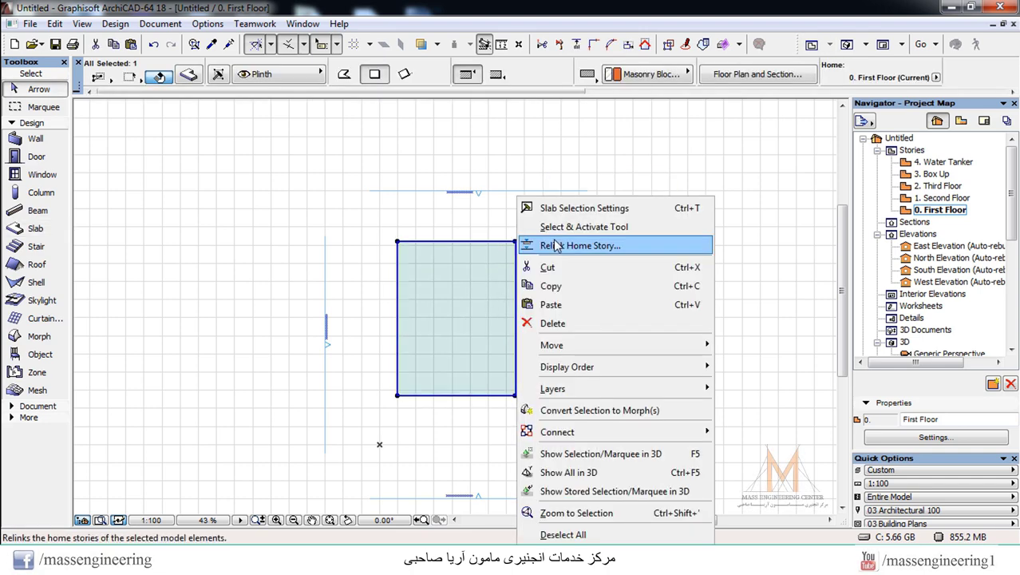
mouse_move(591, 346)
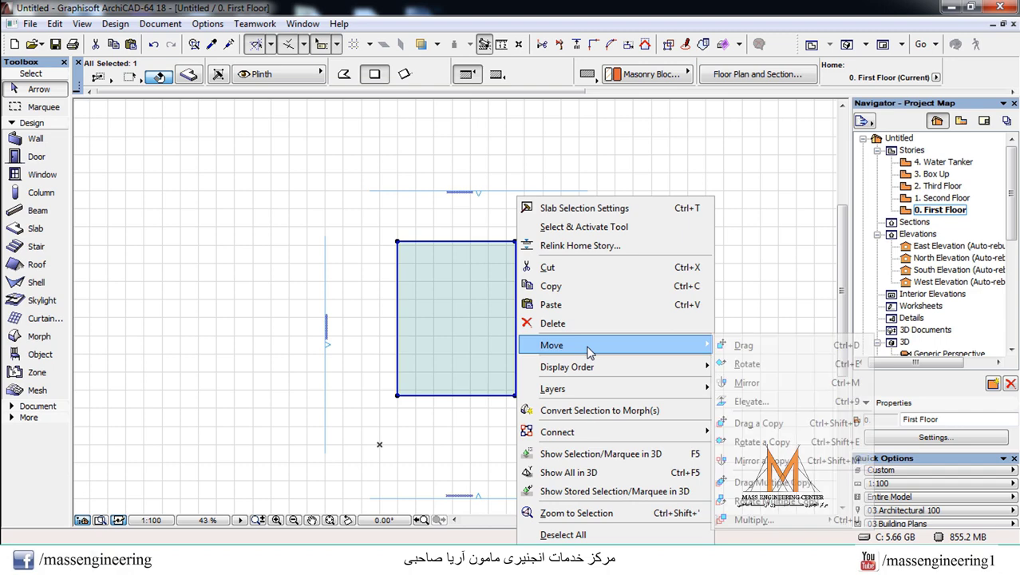
click(773, 369)
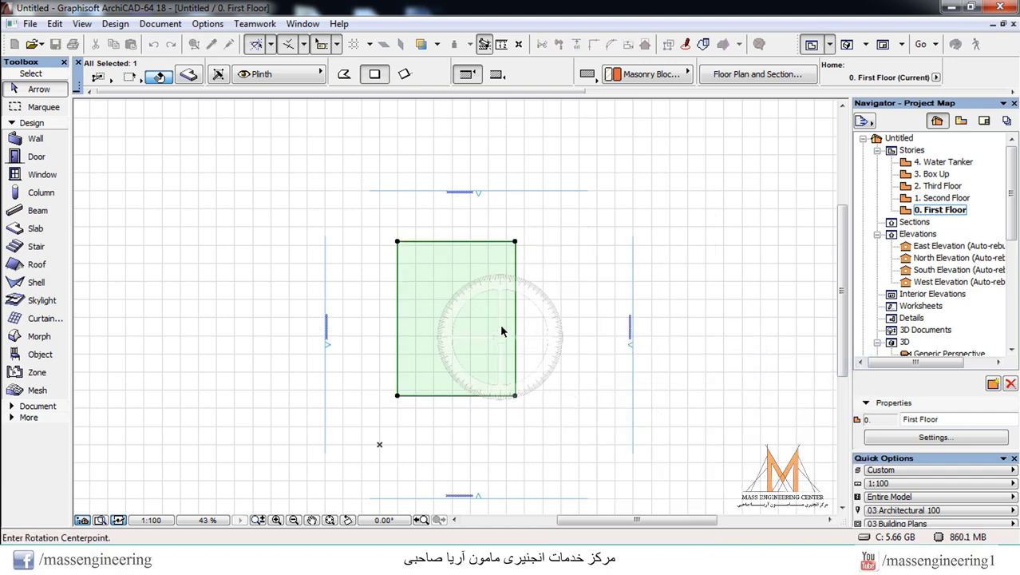
click(516, 241)
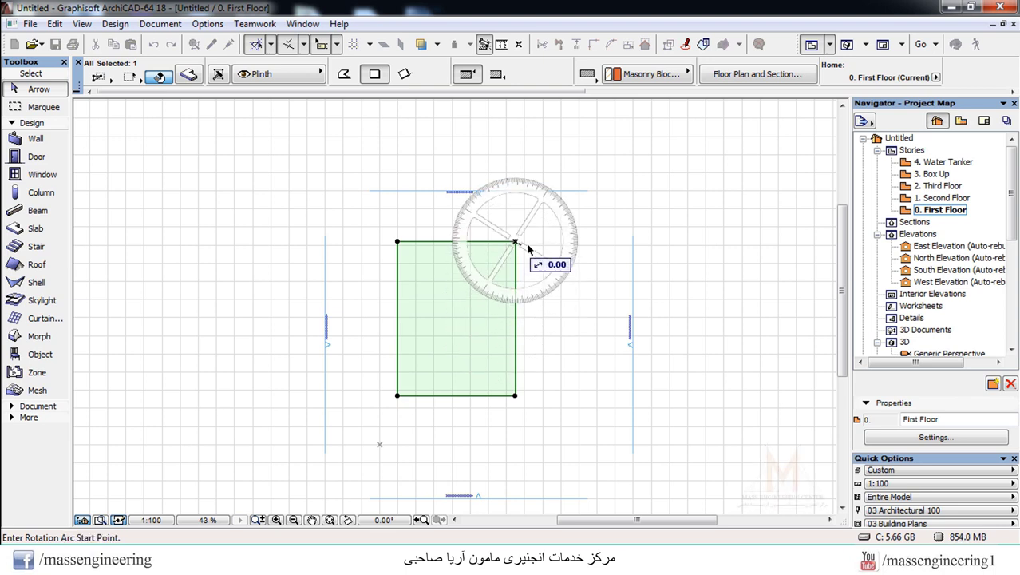
click(608, 242)
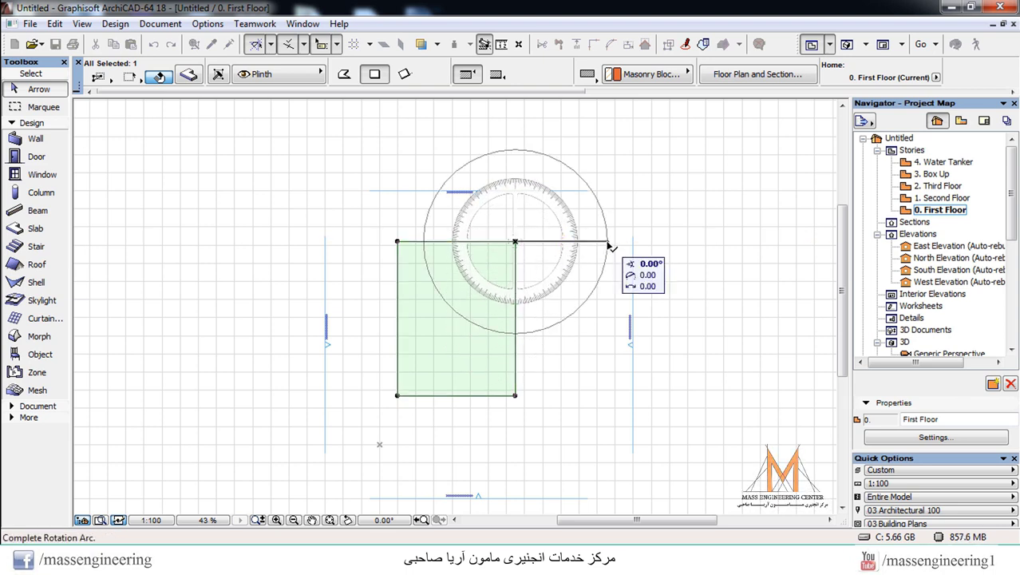
click(515, 162)
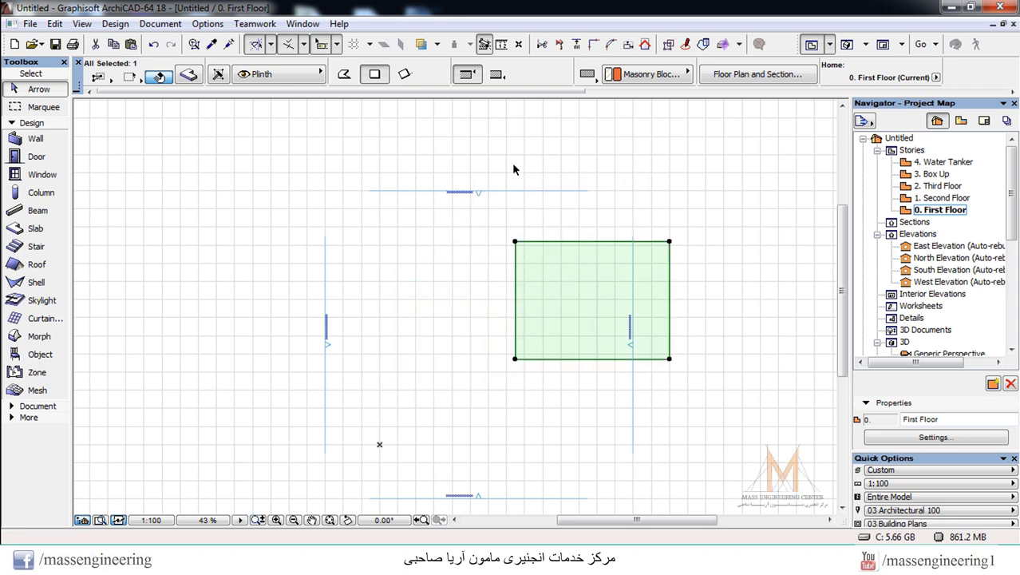
Move the rotated slab by its upper-left corner to the middle of the four elevation markers and deselect it
click(516, 242)
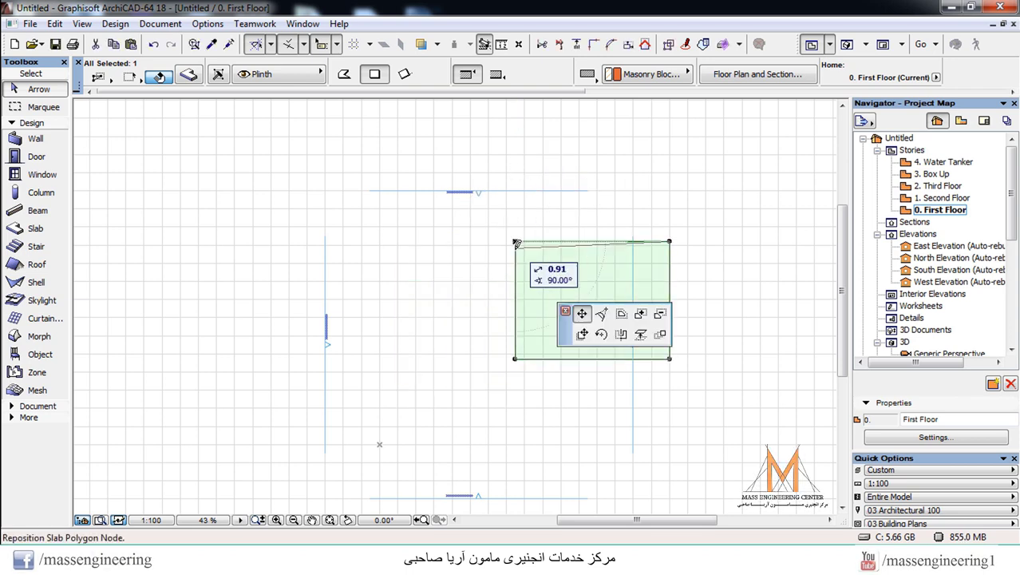
click(518, 148)
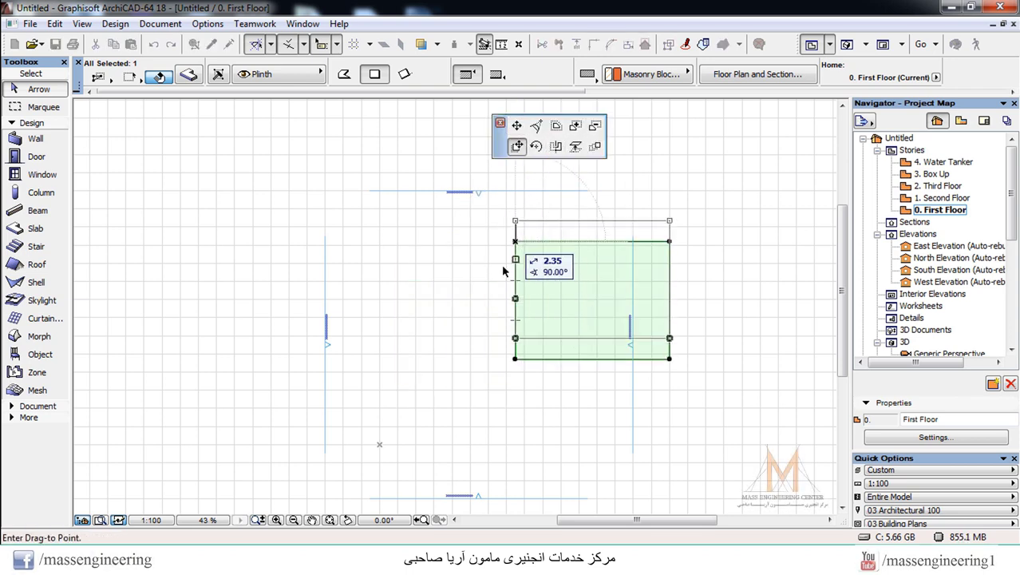
click(394, 289)
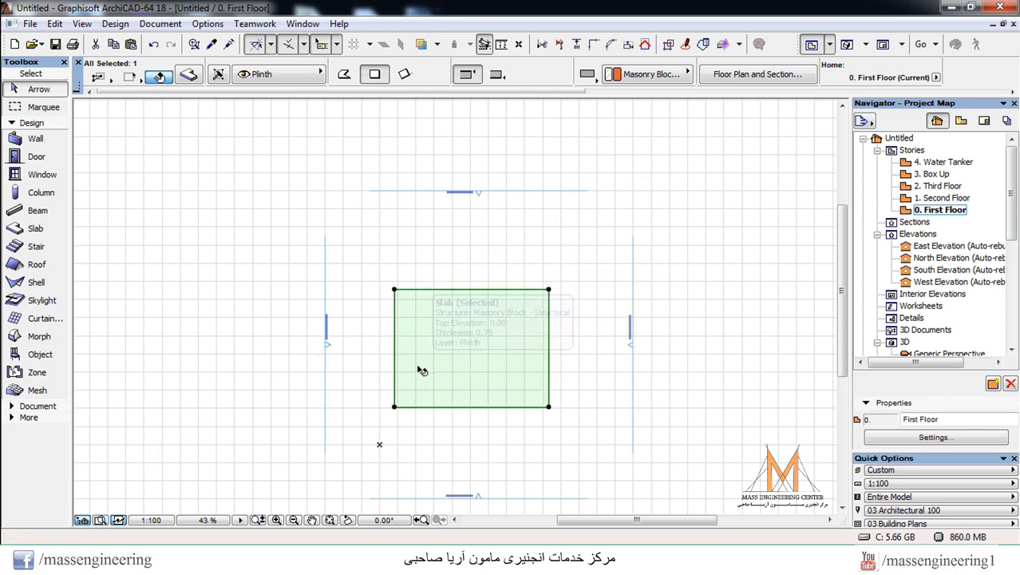
key(Escape)
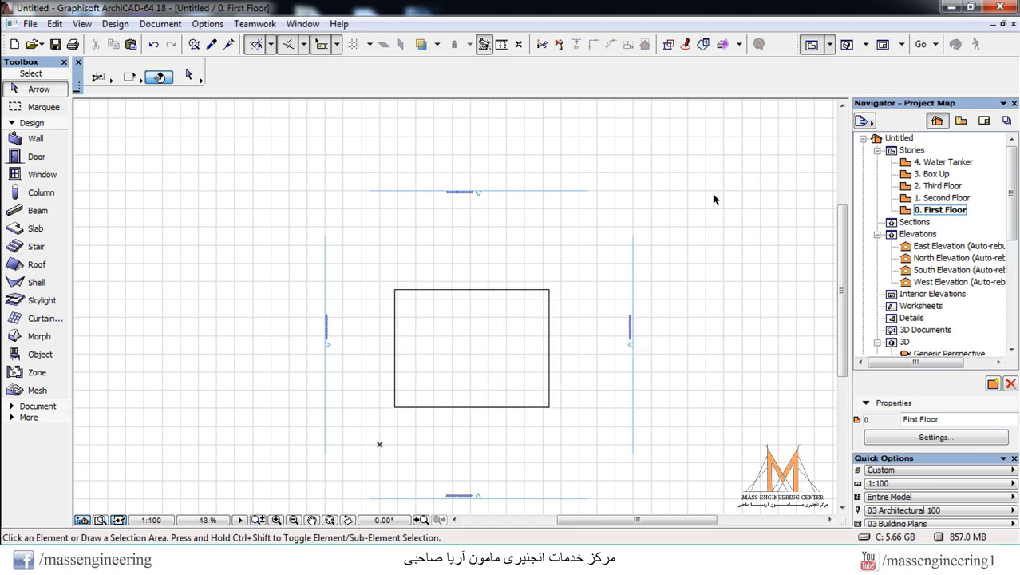
Show the model in 3D and inspect the plinth slab by orbiting around its near corner
key(F3)
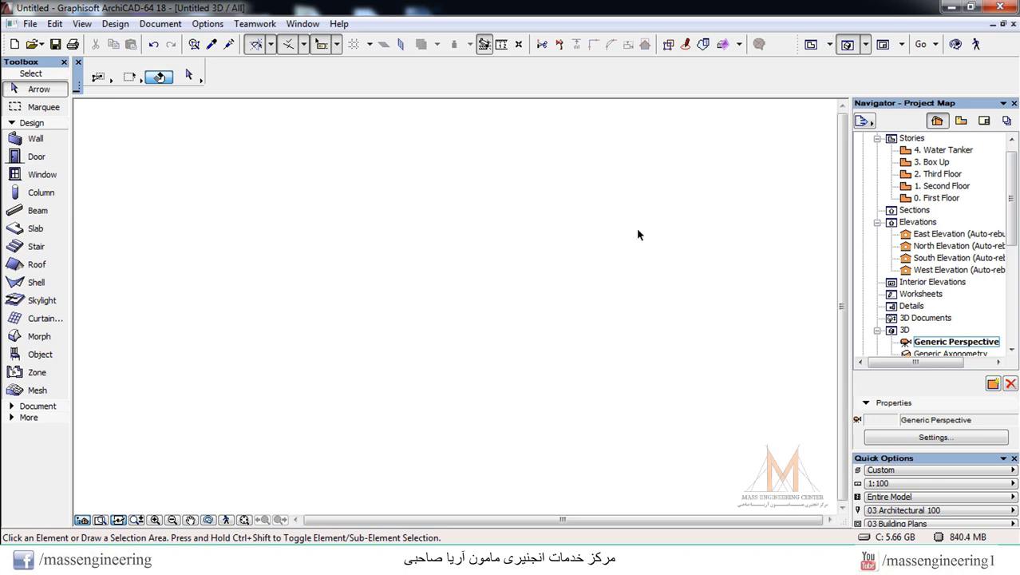
scroll(316, 349, up, 6)
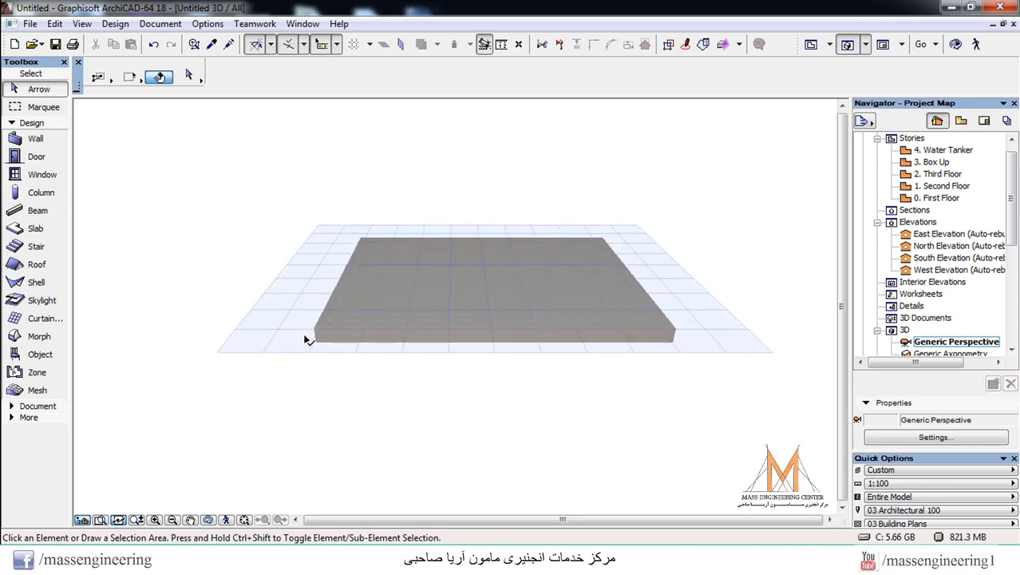
scroll(314, 341, up, 4)
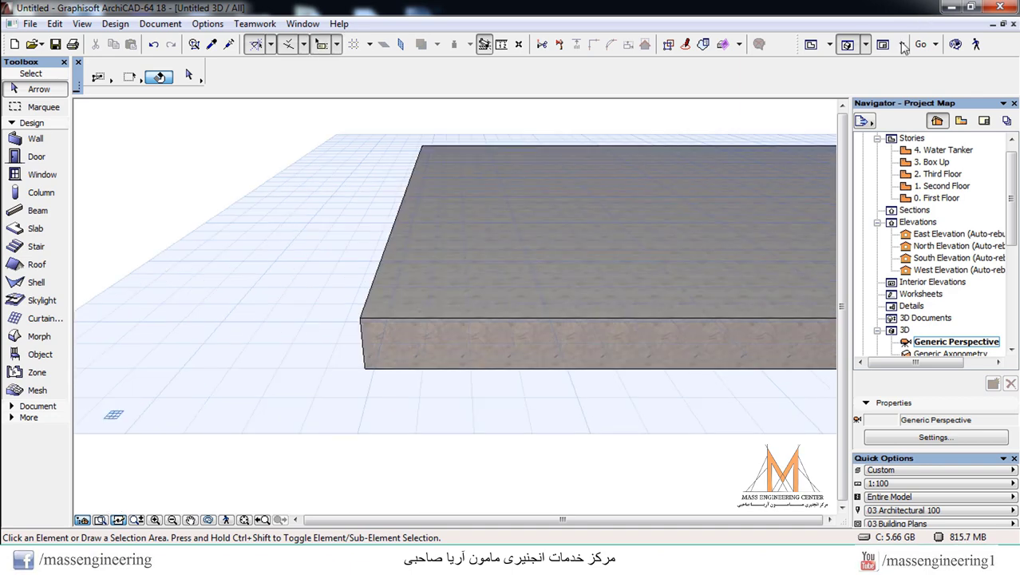
click(956, 44)
drag(416, 317, 431, 342)
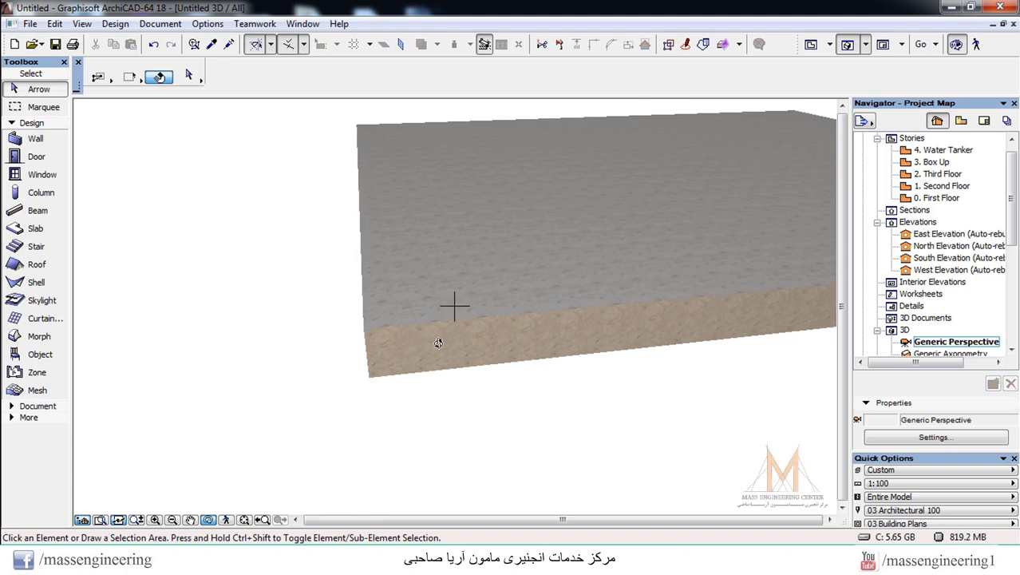
click(956, 44)
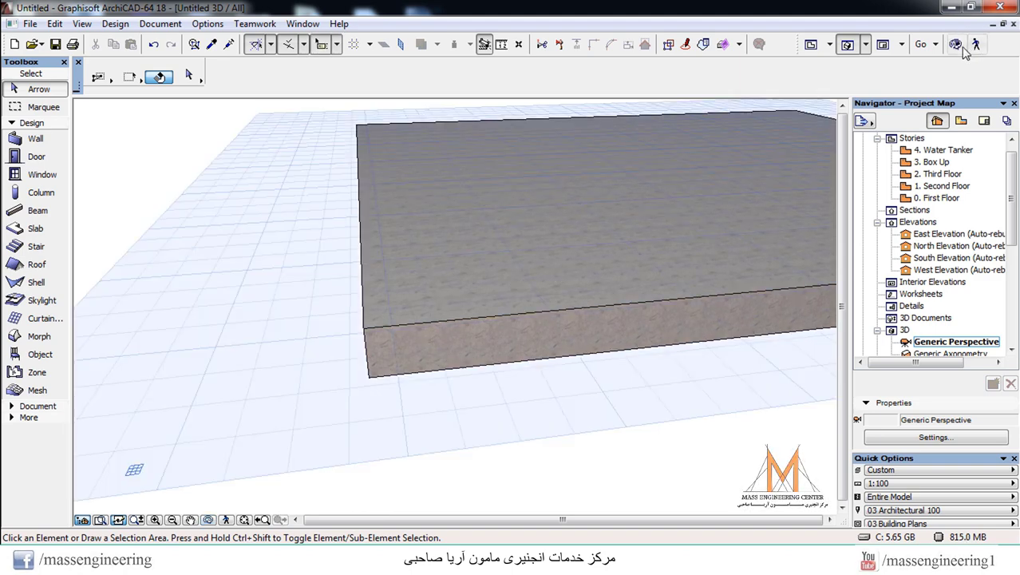
Override the plinth slab's side surface with Stone - Sandstone 01, apply it and deselect the slab
click(449, 278)
right_click(449, 278)
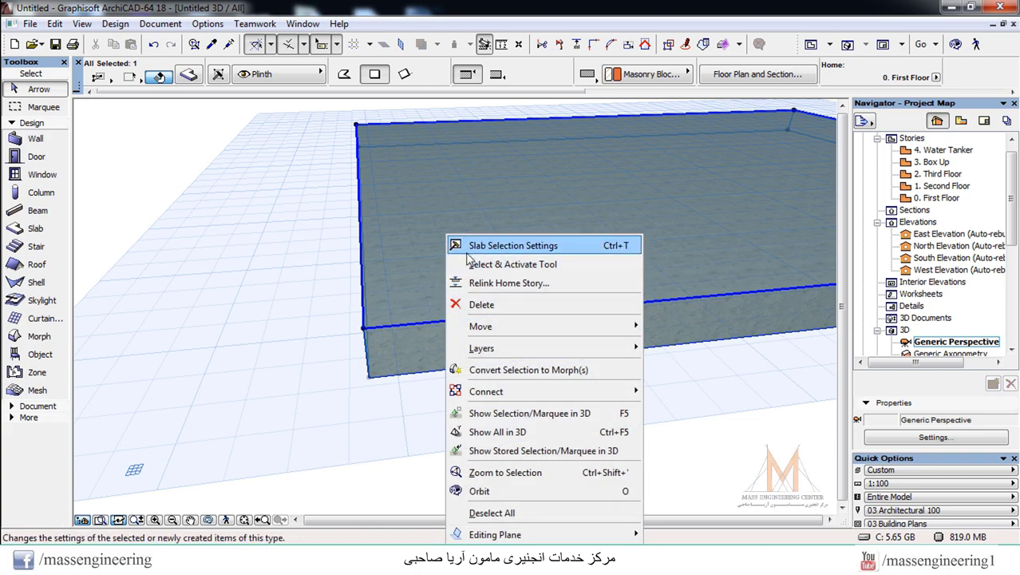
click(473, 248)
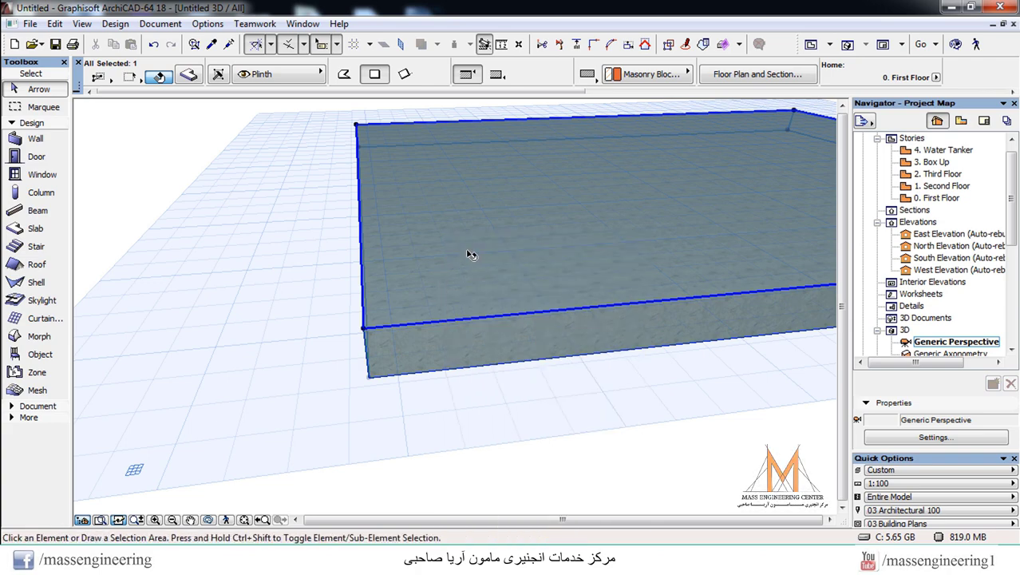
click(539, 328)
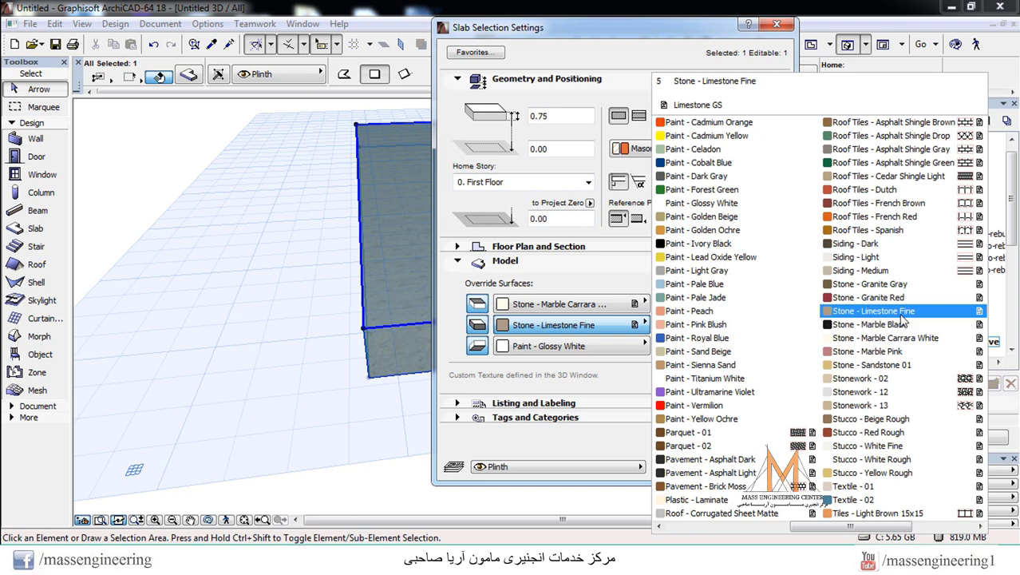
click(922, 339)
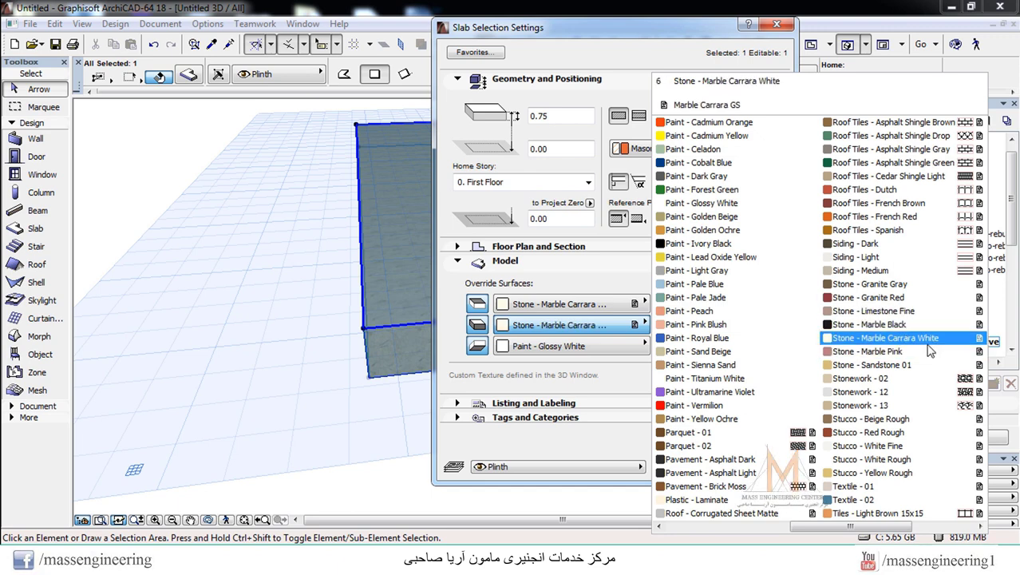
click(926, 351)
click(915, 365)
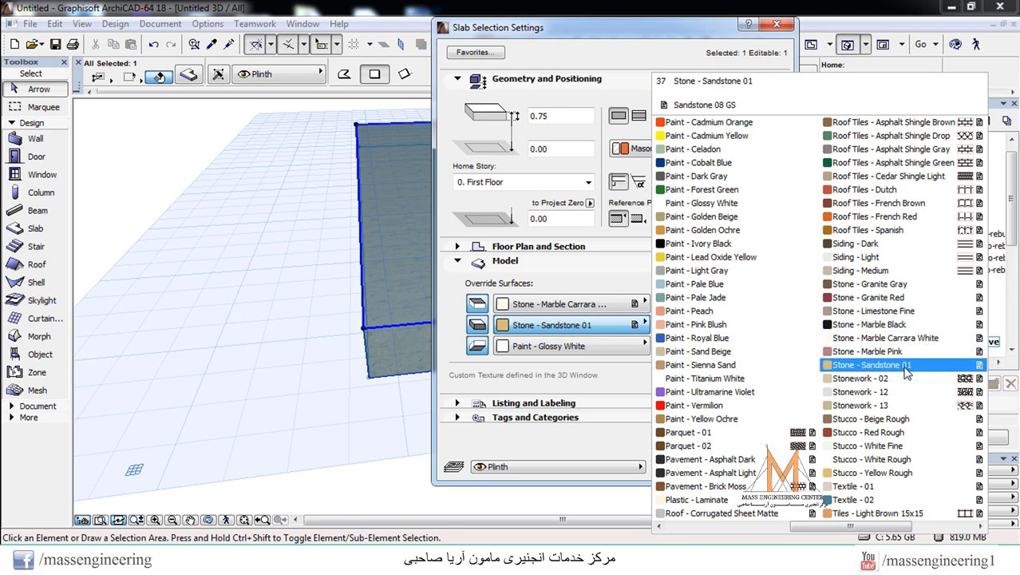
click(907, 368)
click(763, 467)
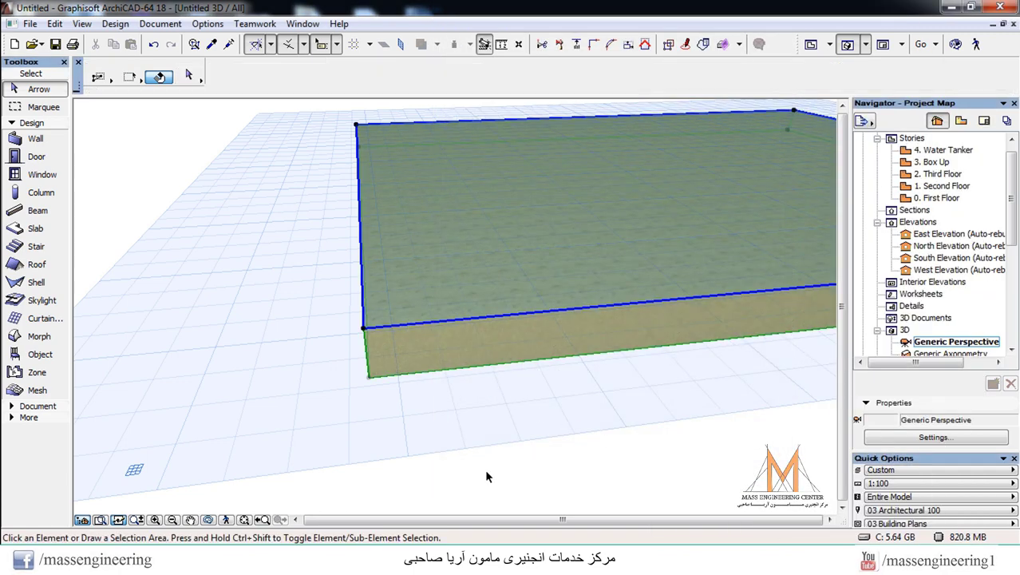
click(485, 469)
Override the plinth slab's side surface with Stonework - 12 and its top surface with Wood - Mahogany Horizontal
click(453, 323)
right_click(454, 323)
click(511, 17)
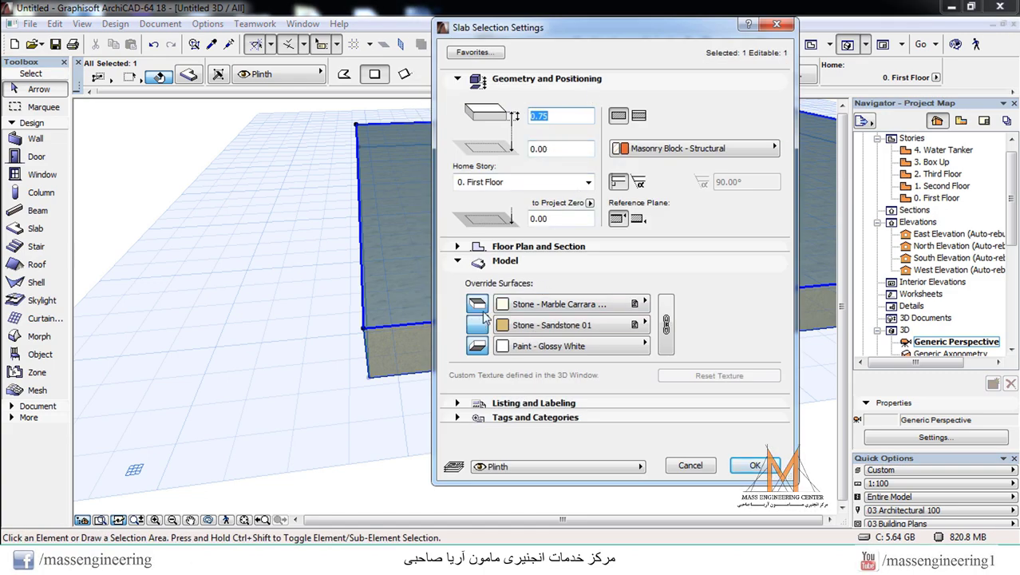
click(554, 326)
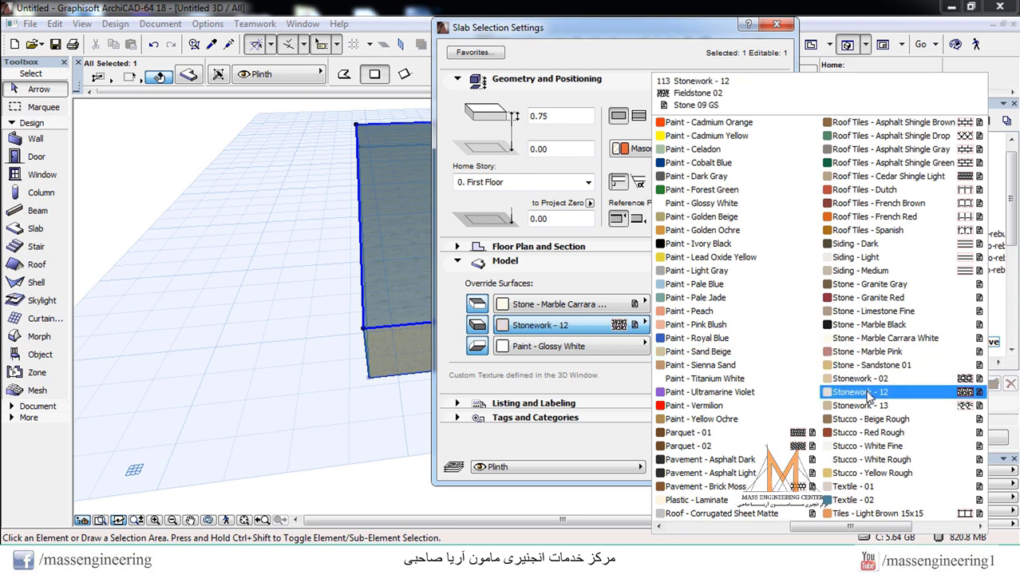
click(868, 394)
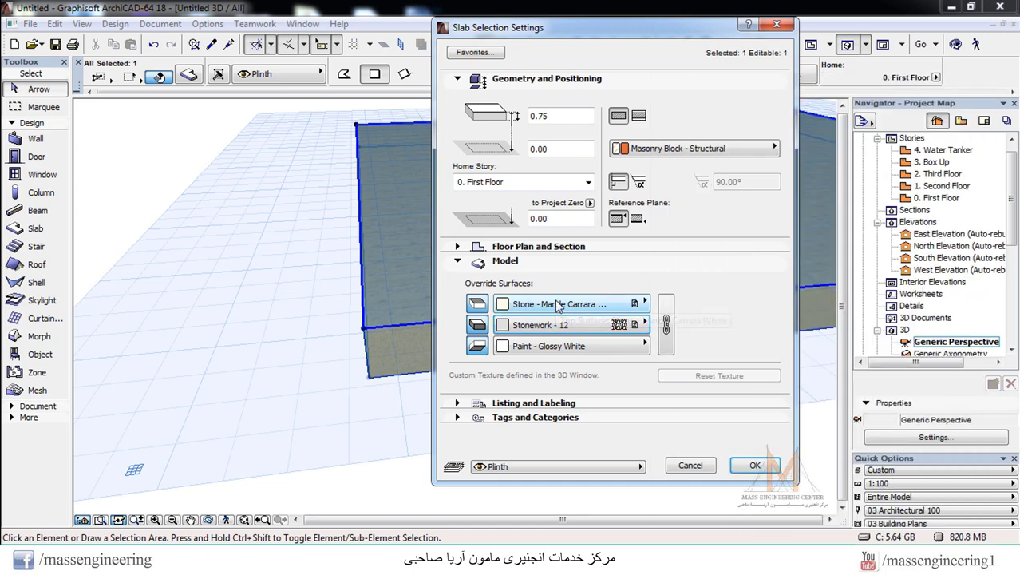
click(560, 305)
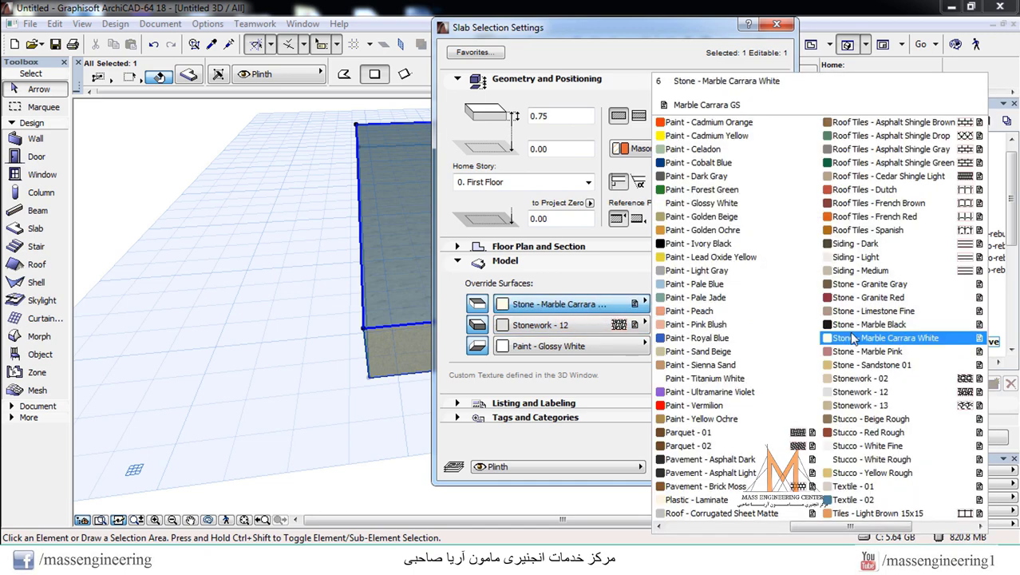
scroll(852, 339, down, 1)
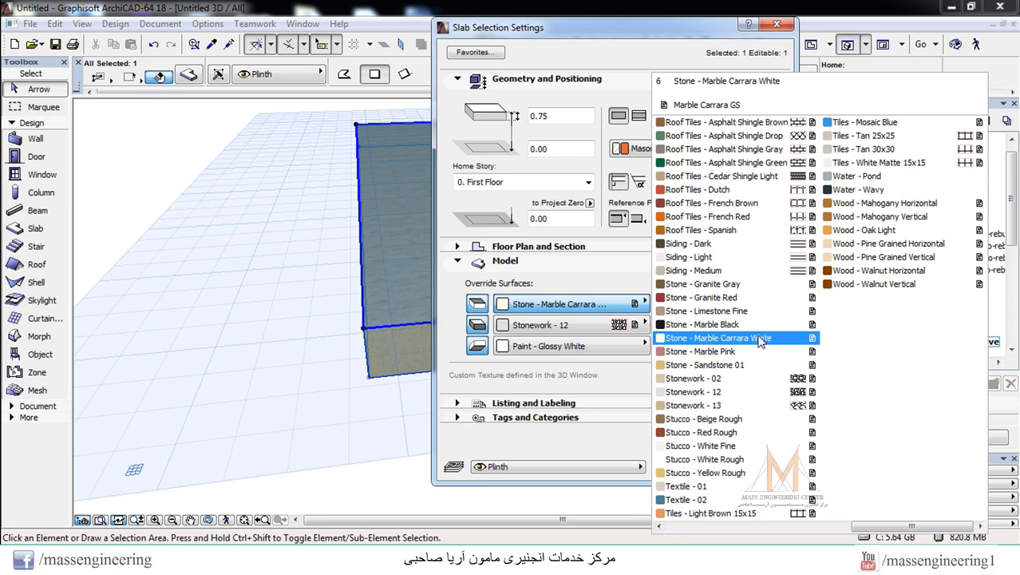
scroll(755, 342, up, 2)
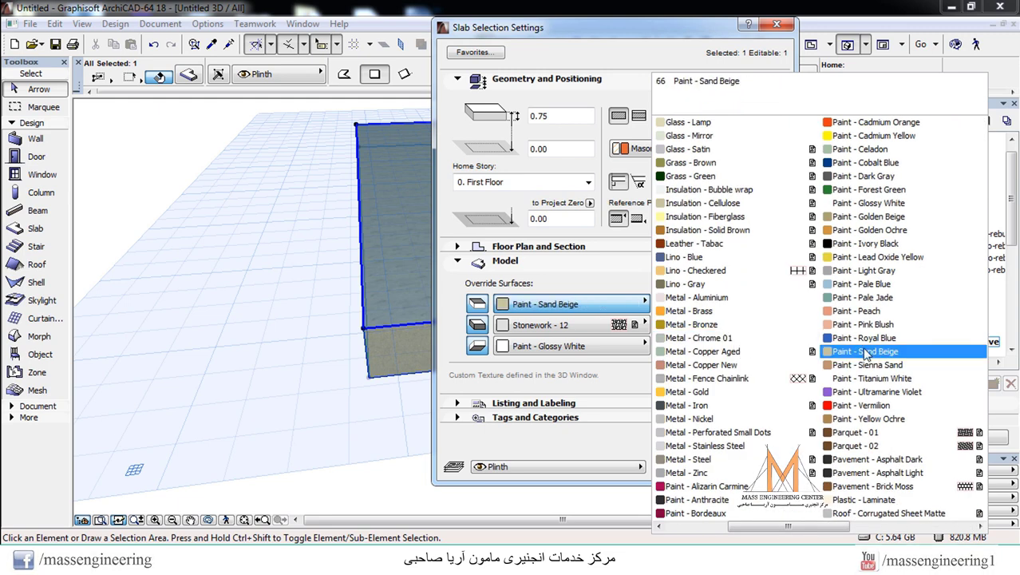
scroll(861, 350, down, 2)
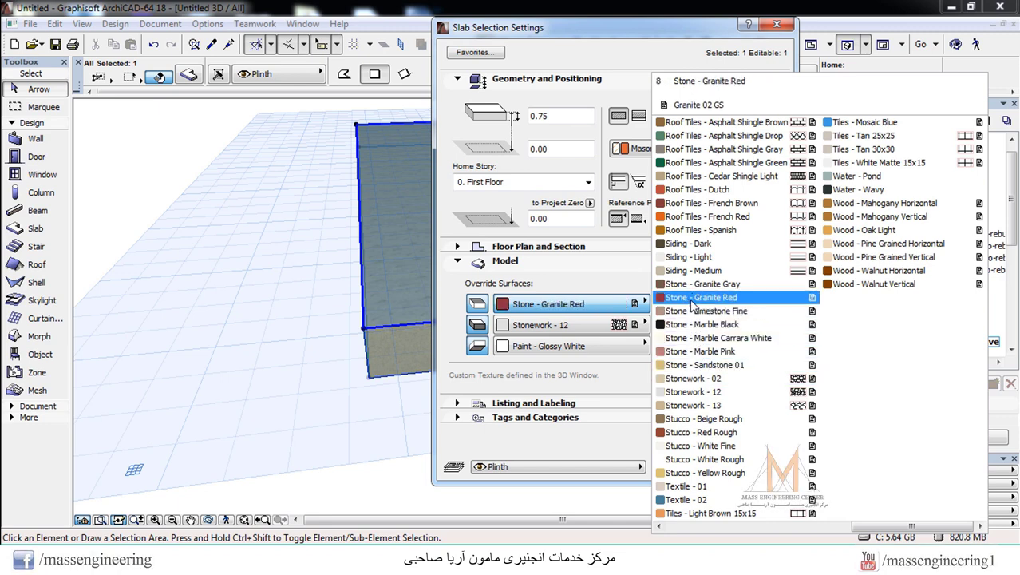
click(842, 205)
click(743, 463)
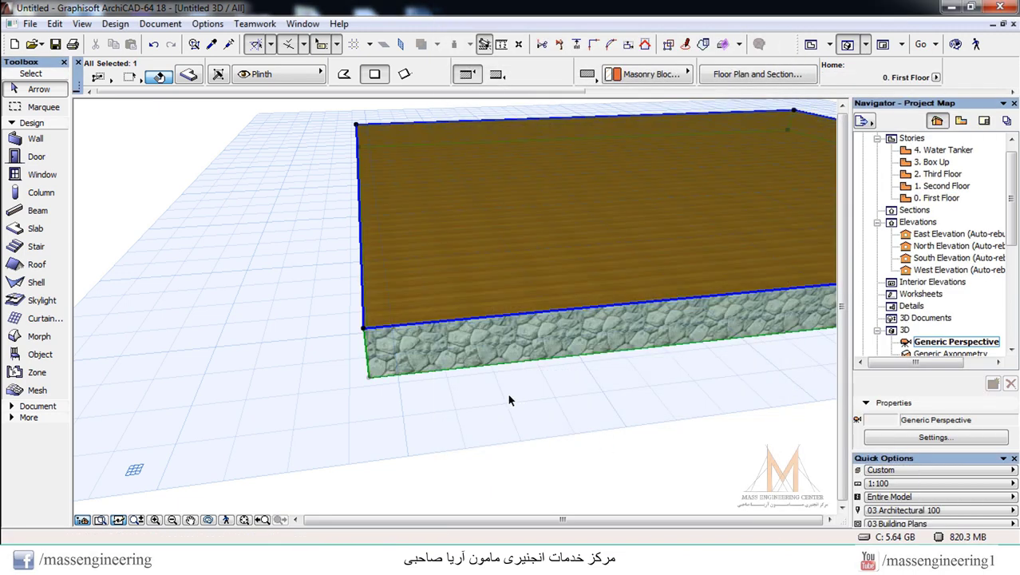
Change the plinth slab's top surface override to Wood - Walnut Vertical
shift+middle_drag(685, 318, 463, 330)
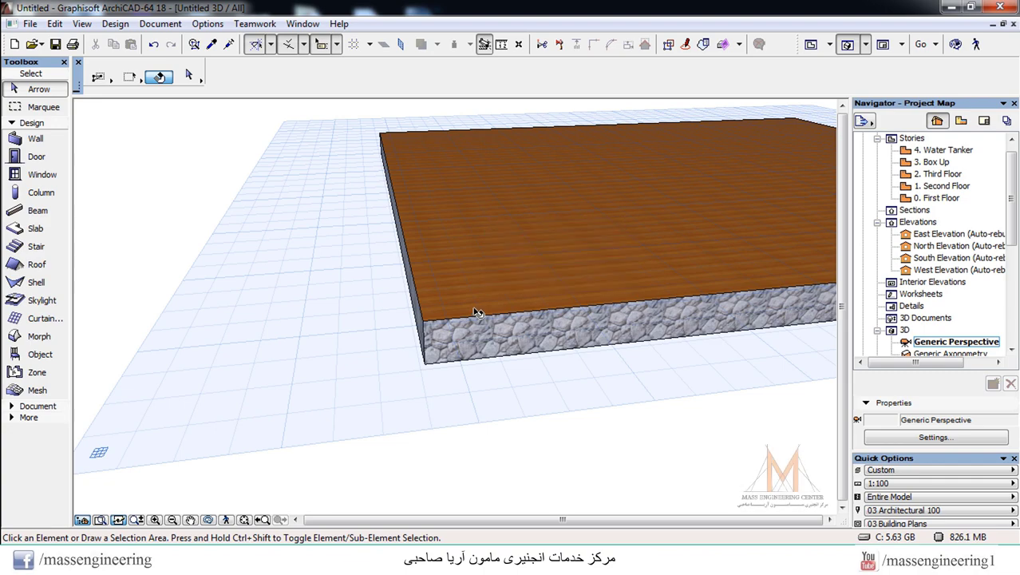
click(478, 314)
right_click(477, 314)
click(514, 246)
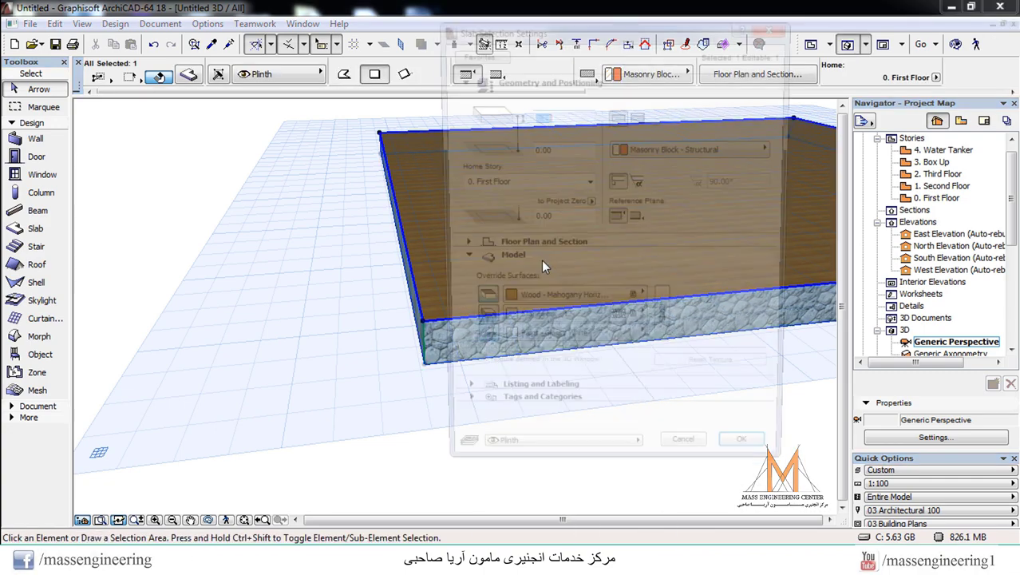
click(559, 307)
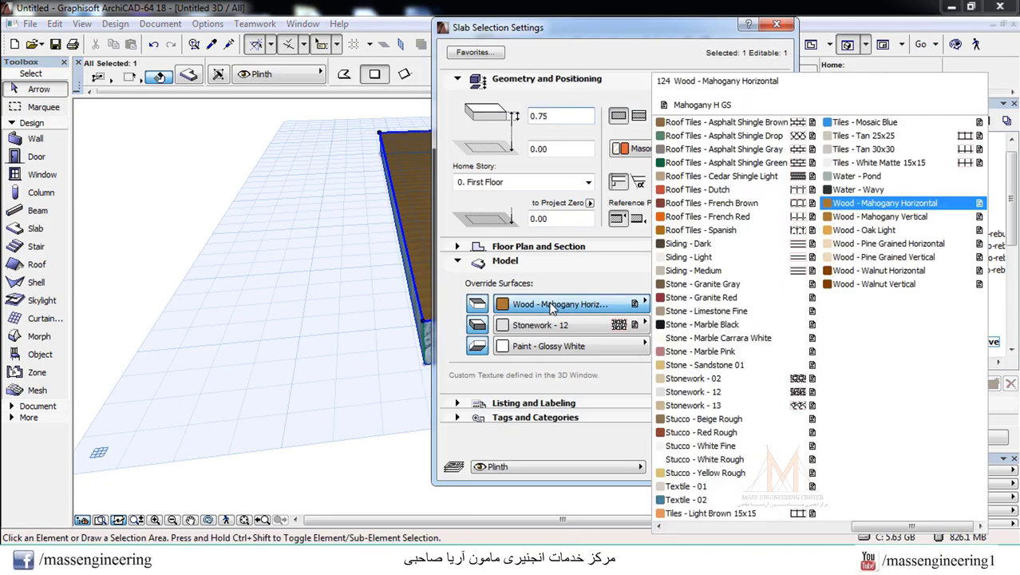
click(874, 284)
click(771, 463)
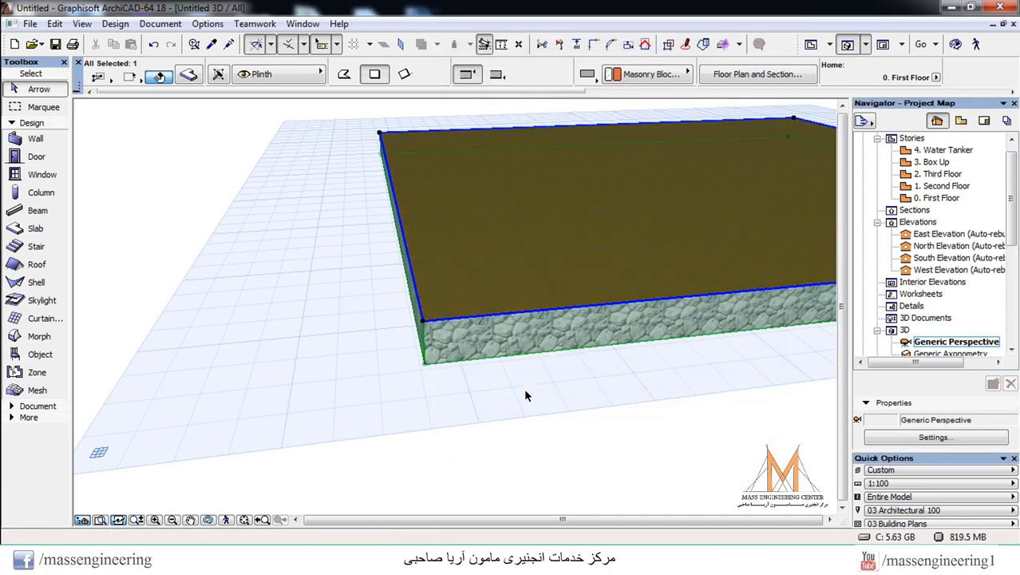
Inspect the slab's surface materials up close and orbit to a low view of its corner and sides
scroll(483, 324, up, 5)
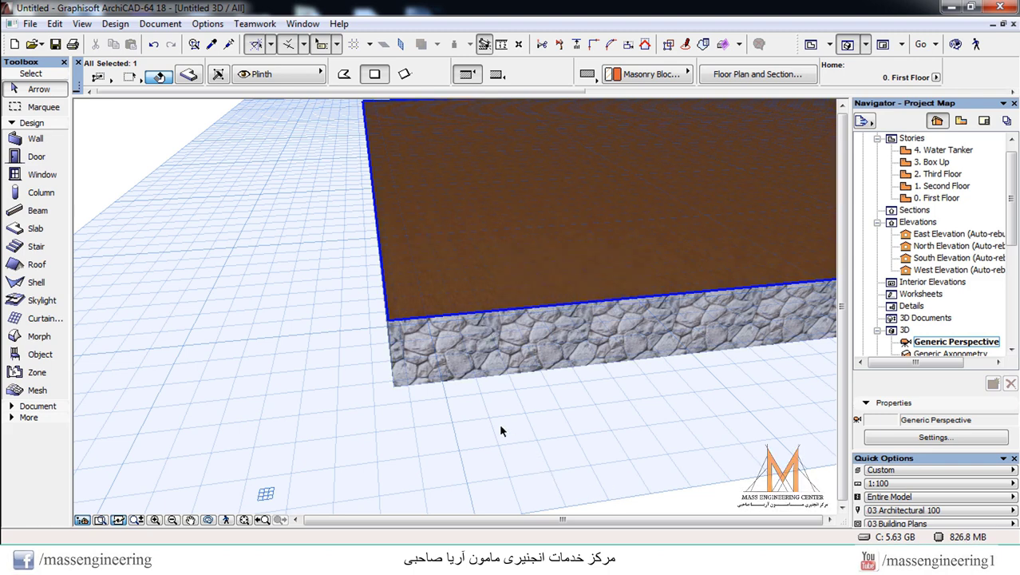
click(956, 44)
drag(487, 291, 492, 260)
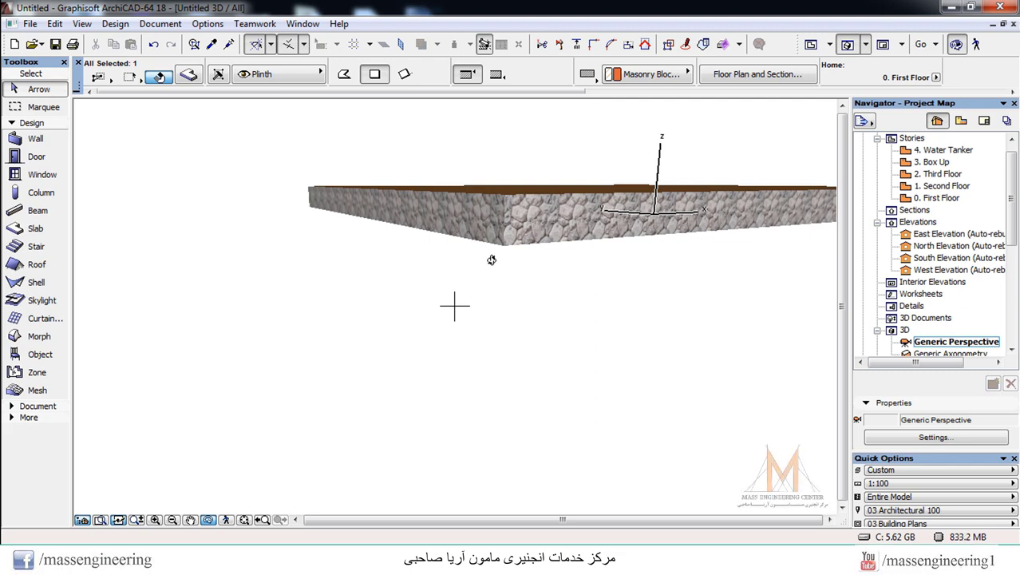
drag(491, 260, 432, 240)
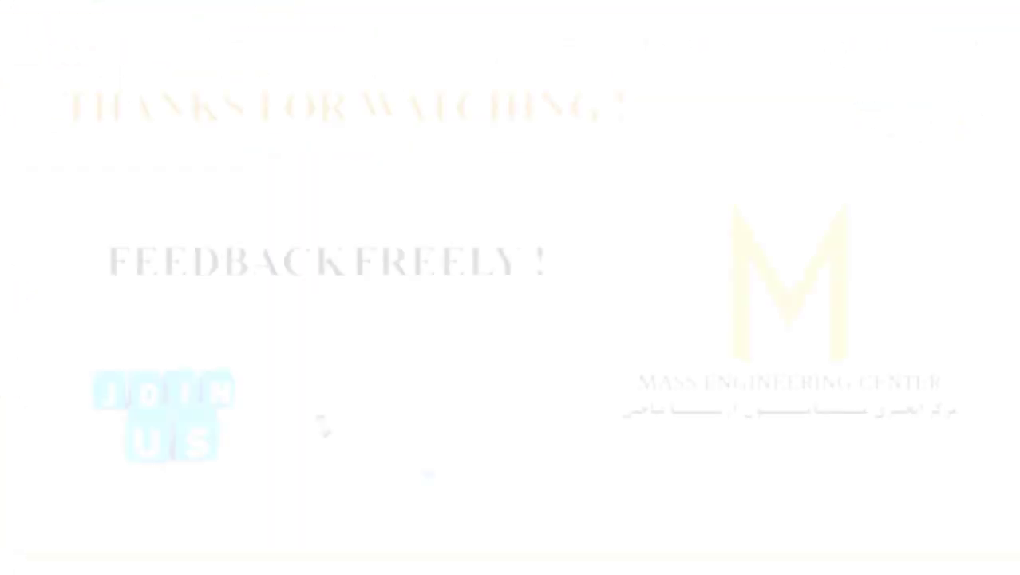